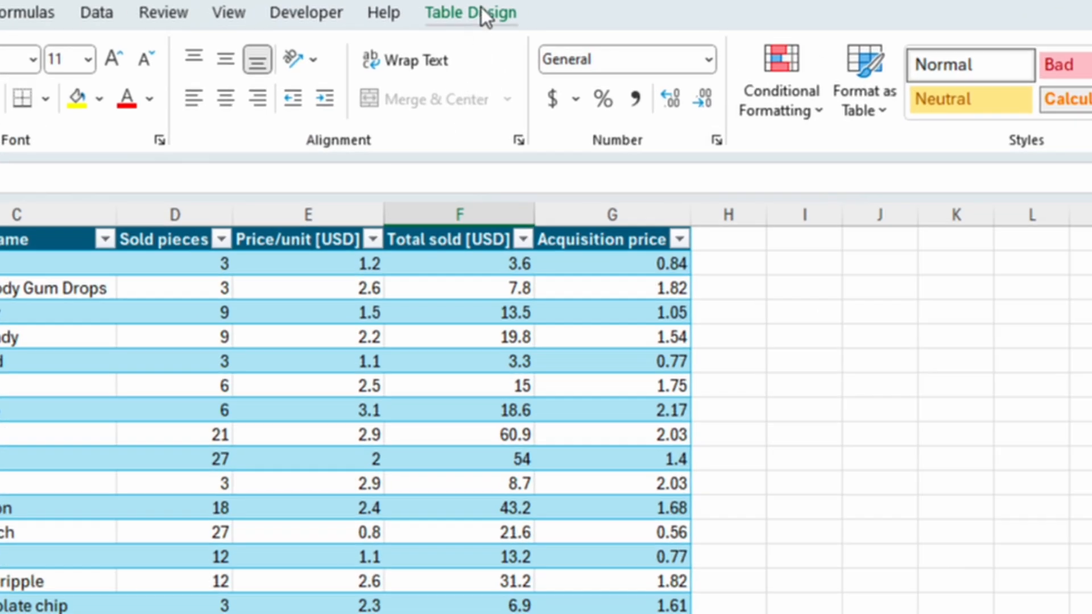
Turn the table's header row off and back on
{"action": "left_click", "coordinate": [481, 8]}
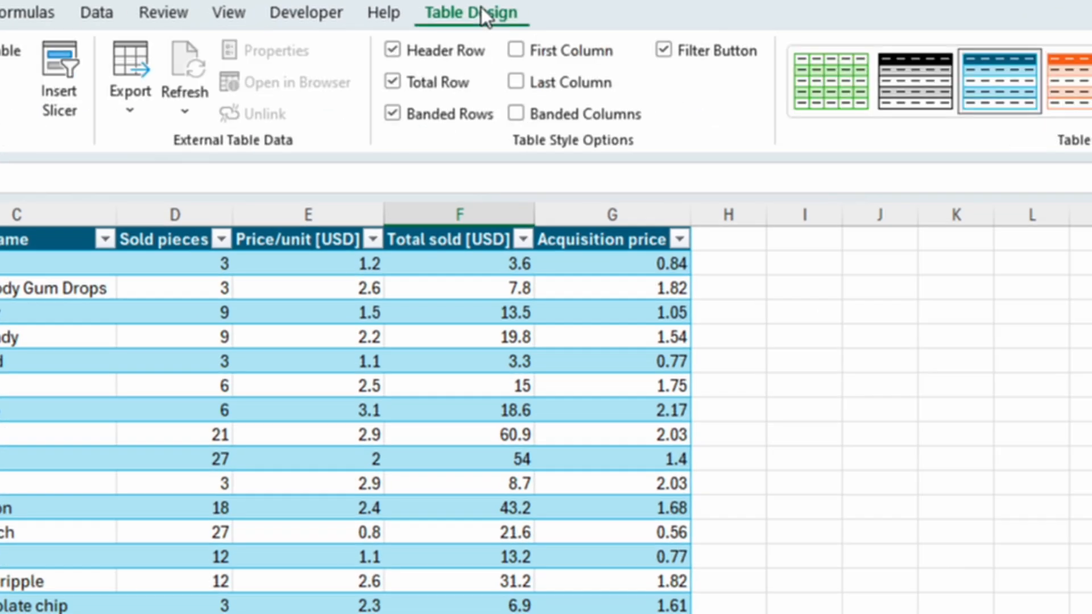
{"action": "left_click", "coordinate": [392, 52]}
{"action": "left_click", "coordinate": [393, 48]}
Turn the table's banded rows off and back on, and do the same with the total row
{"action": "left_click", "coordinate": [393, 113]}
{"action": "scroll", "coordinate": [385, 254], "scroll_direction": "up", "scroll_amount": 3}
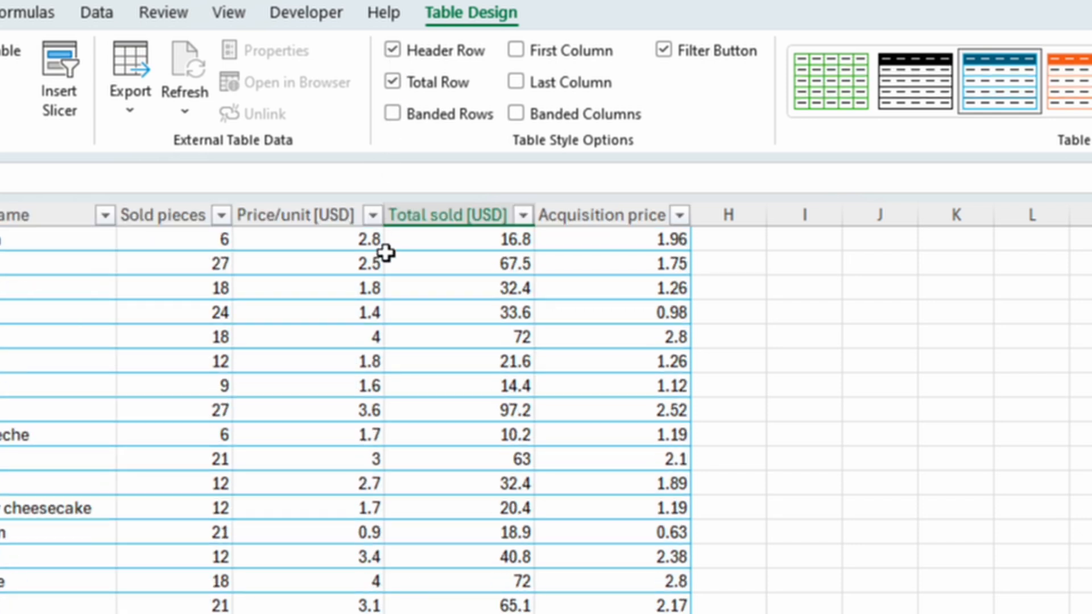
{"action": "scroll", "coordinate": [385, 254], "scroll_direction": "down", "scroll_amount": 10}
{"action": "scroll", "coordinate": [385, 254], "scroll_direction": "up", "scroll_amount": 8}
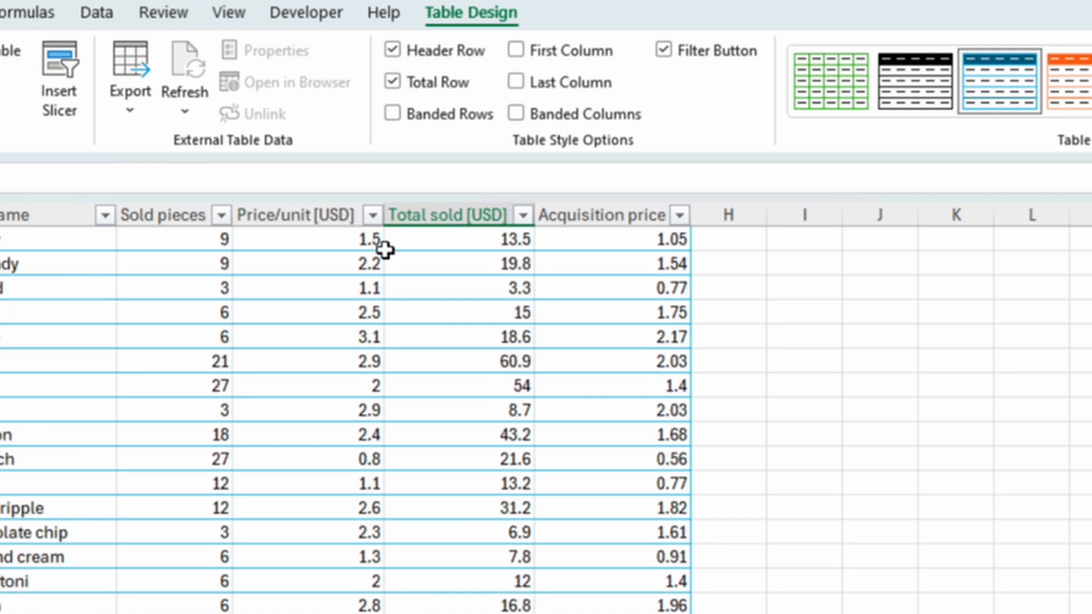
{"action": "left_click", "coordinate": [393, 113]}
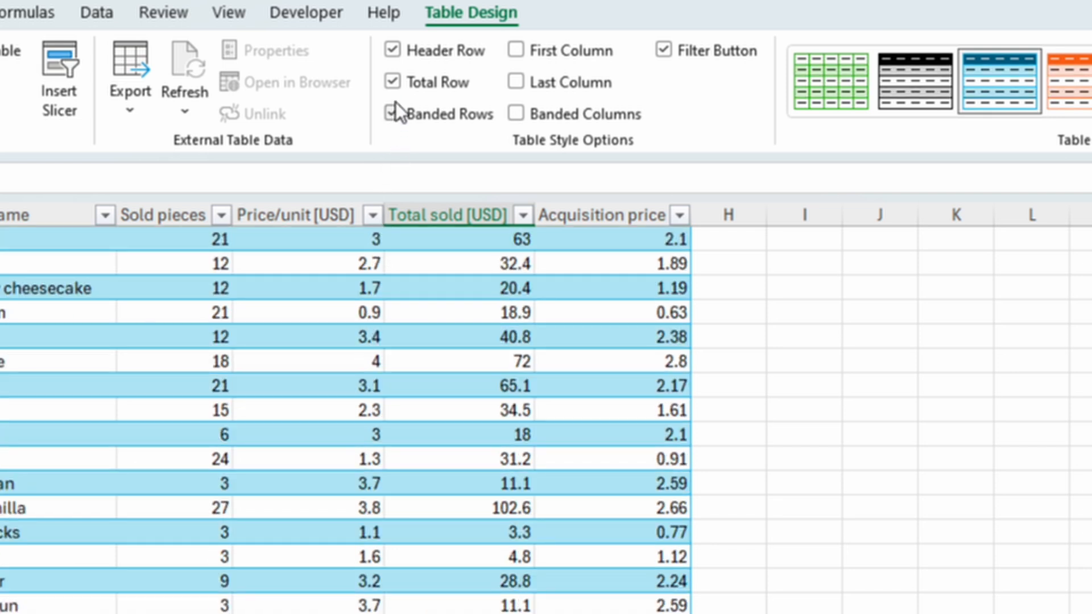
{"action": "left_click", "coordinate": [394, 88]}
{"action": "left_click", "coordinate": [393, 86]}
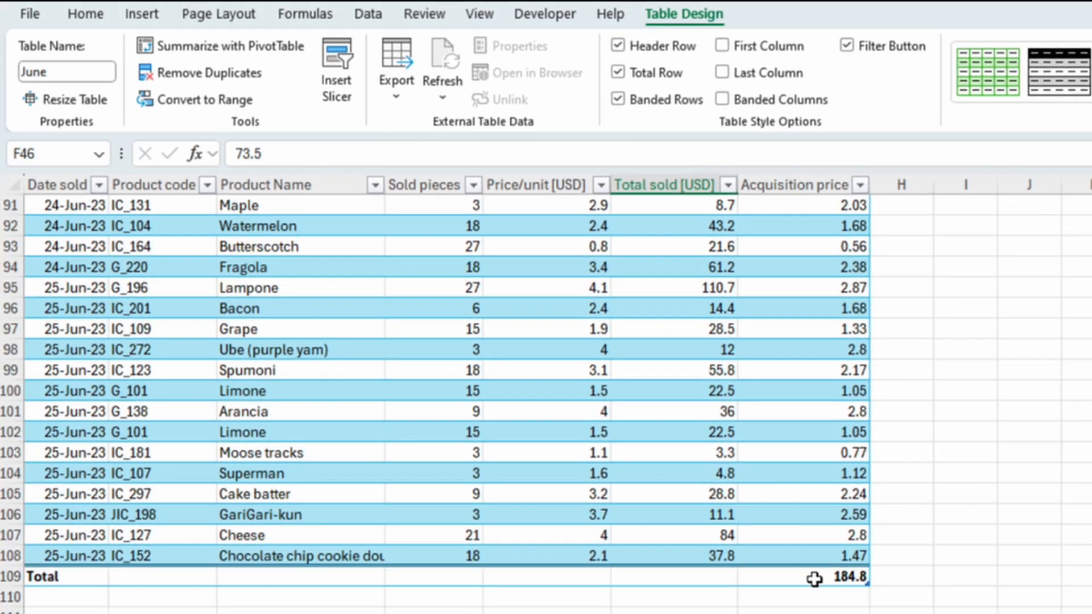
In the total row, pick Sum for Acquisition price and Average for Total sold [USD]
{"action": "left_click", "coordinate": [816, 579]}
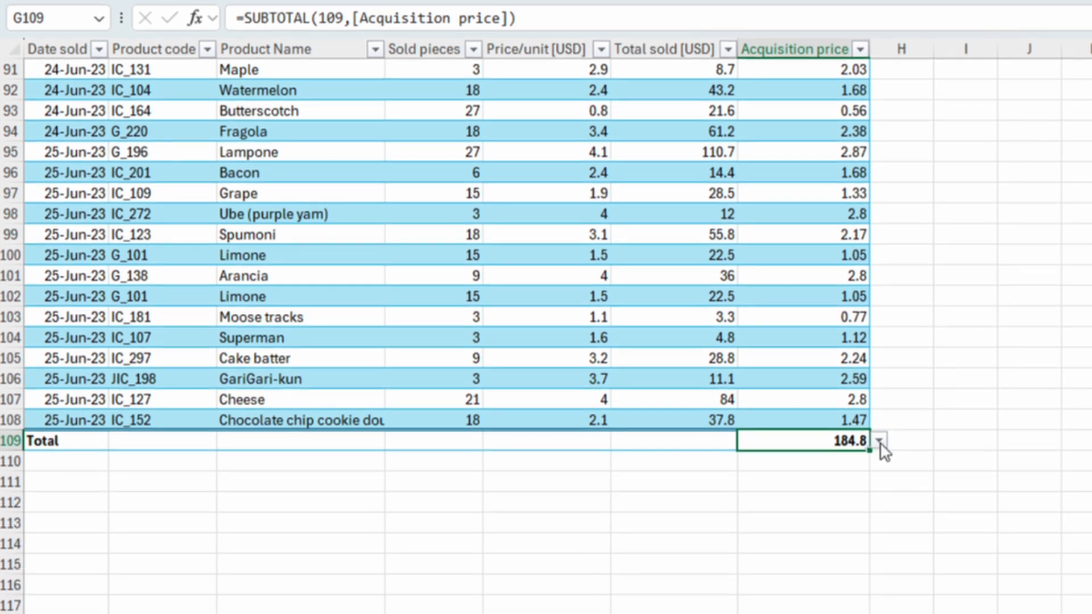
{"action": "left_click", "coordinate": [879, 441]}
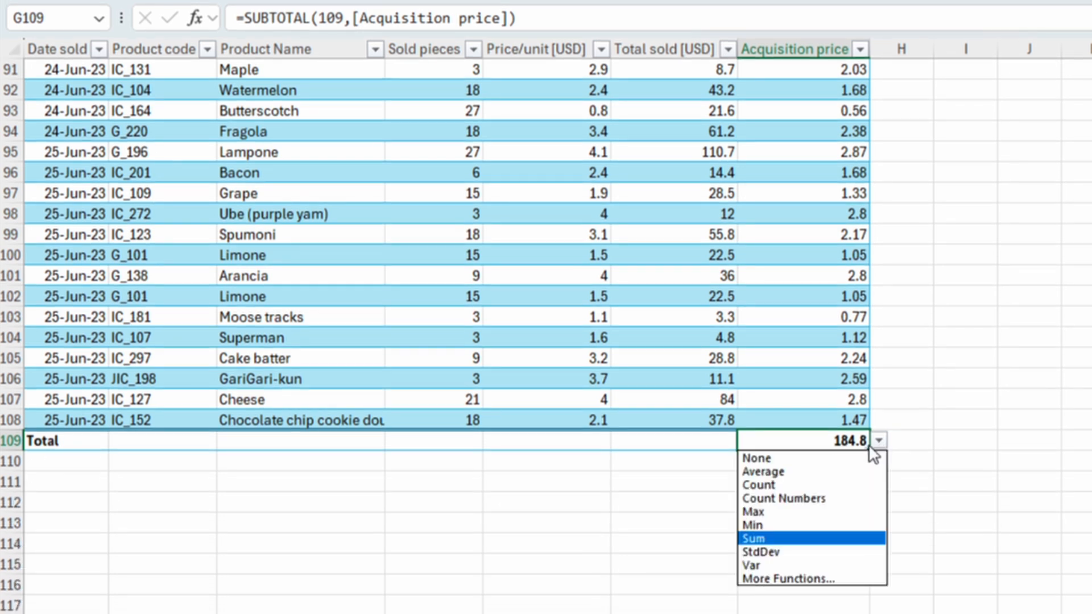
{"action": "left_click", "coordinate": [788, 540]}
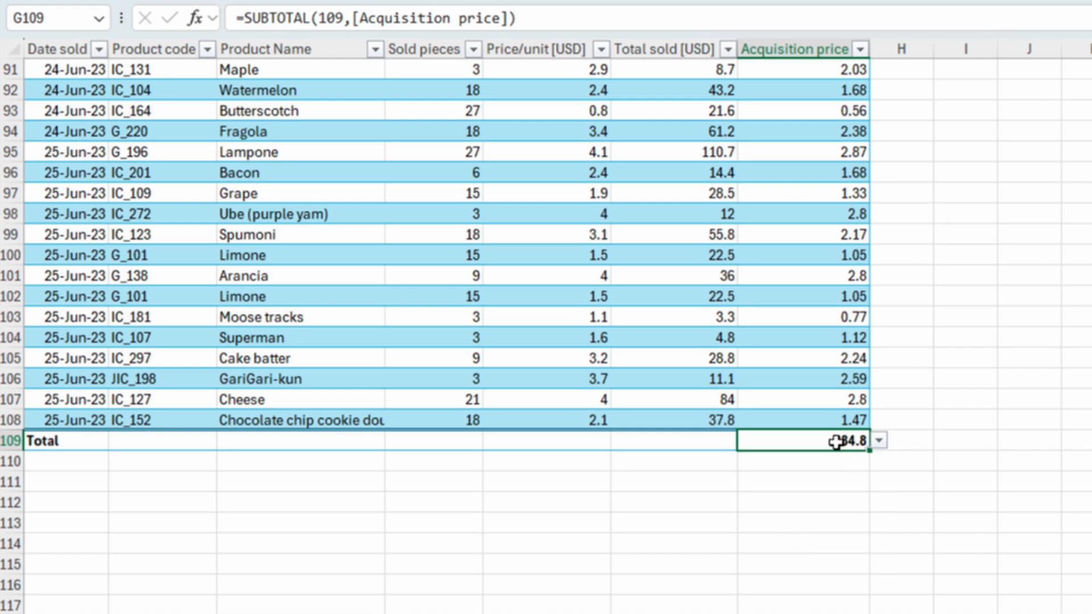
{"action": "left_click", "coordinate": [659, 441]}
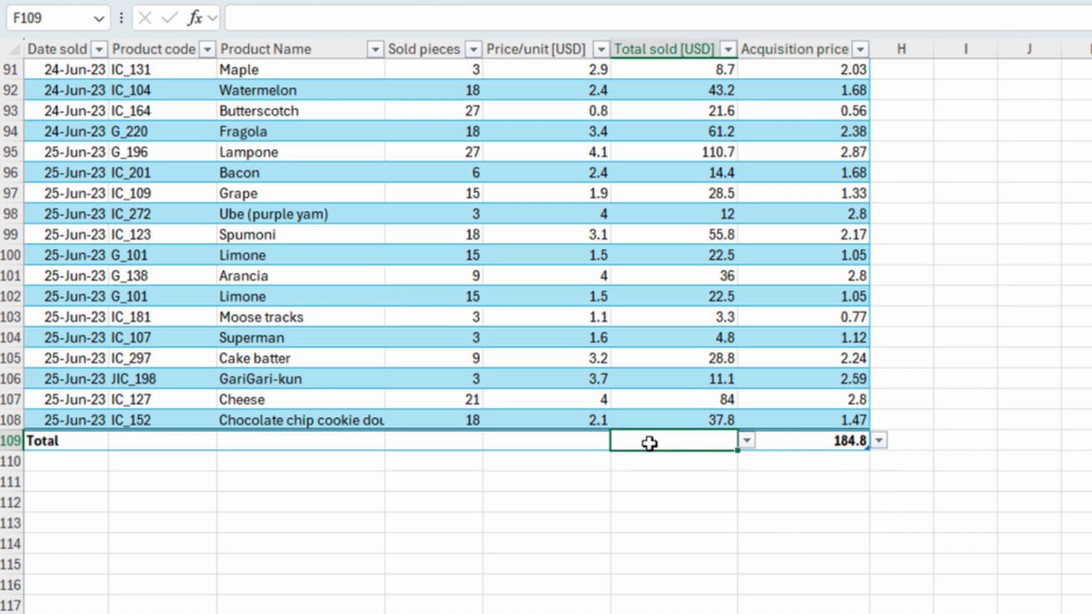
{"action": "left_click", "coordinate": [746, 442]}
{"action": "left_click", "coordinate": [698, 470]}
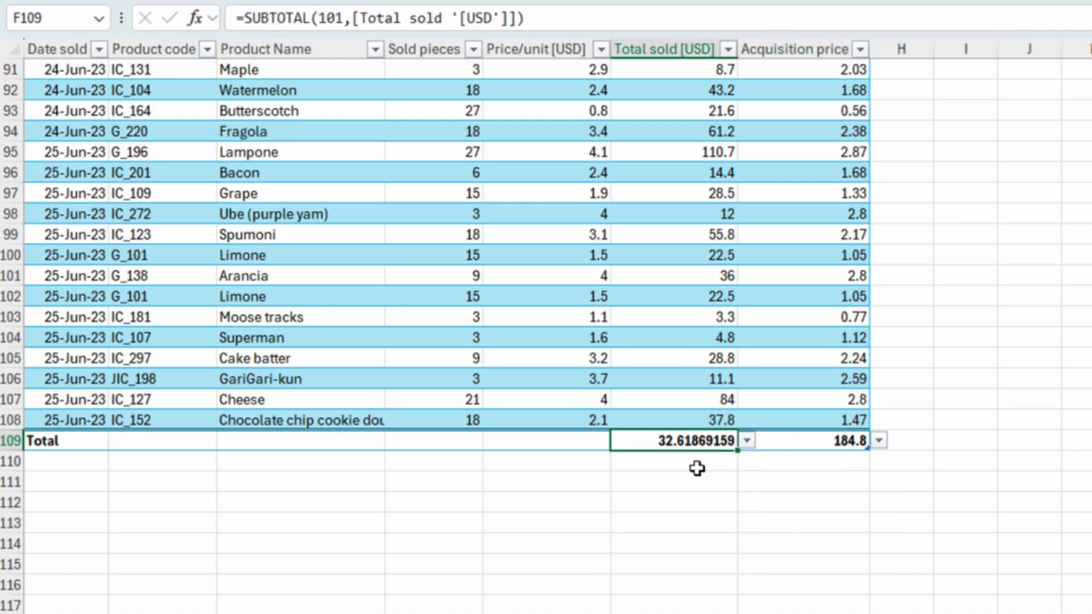
Set the Product Name cell of the total row to Count, and turn off the total row
{"action": "left_click", "coordinate": [254, 442]}
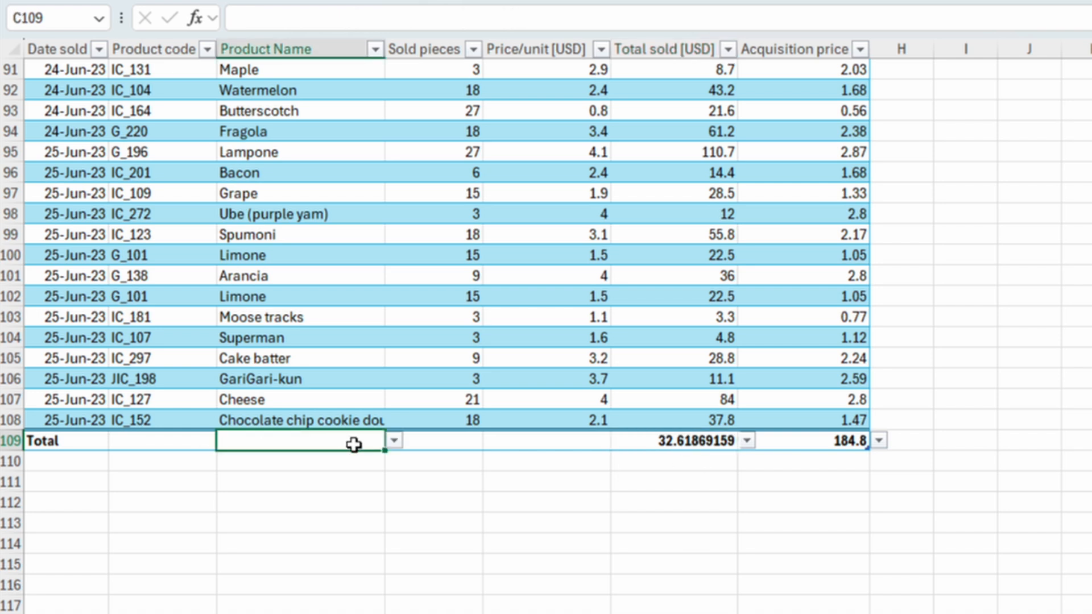
{"action": "left_click", "coordinate": [394, 442]}
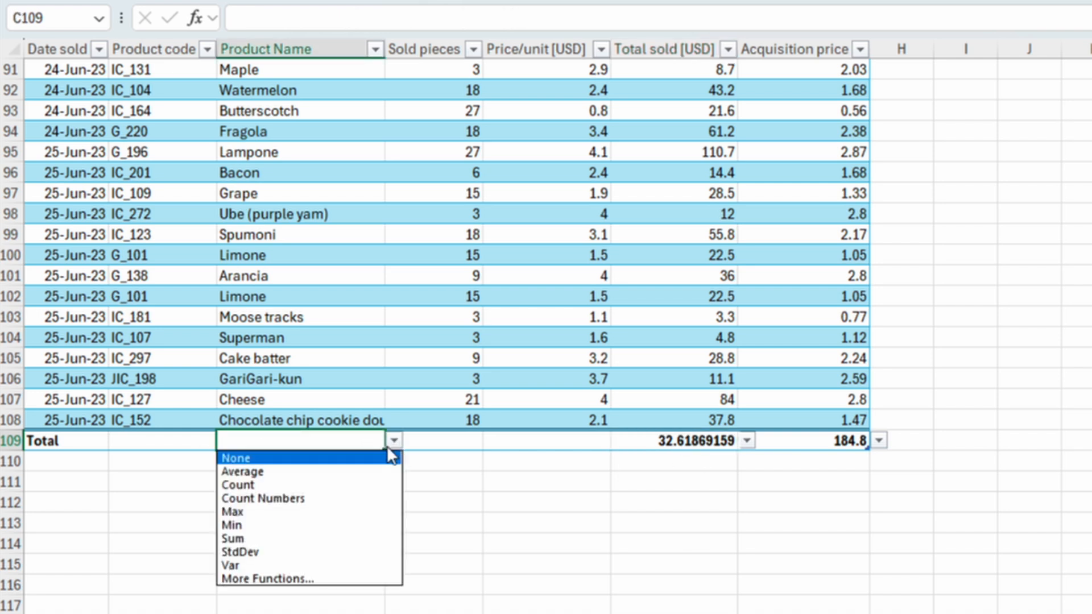
{"action": "left_click", "coordinate": [318, 489]}
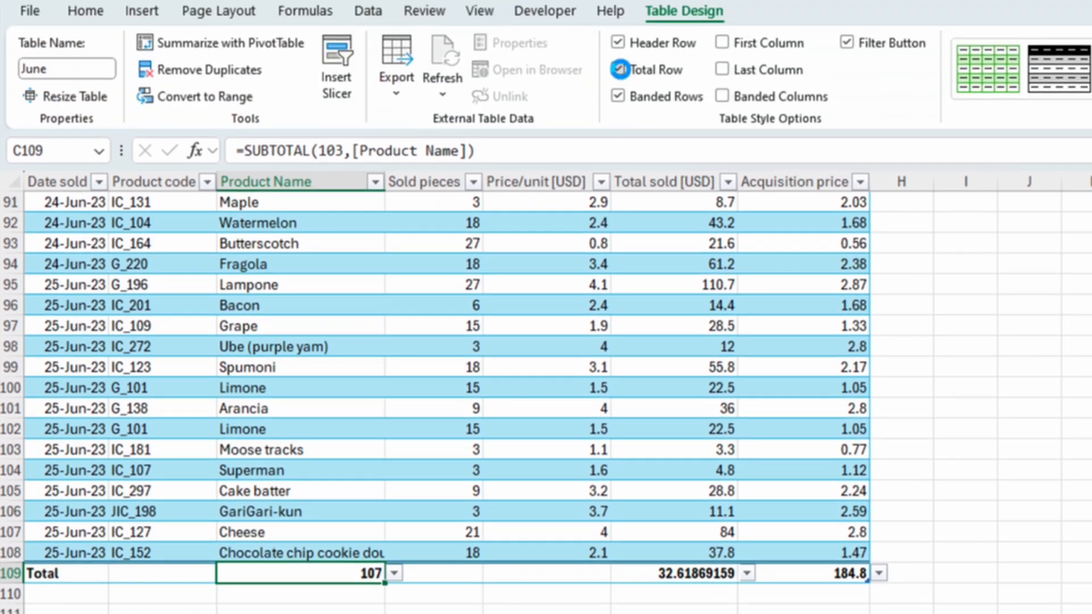
{"action": "left_click", "coordinate": [619, 70]}
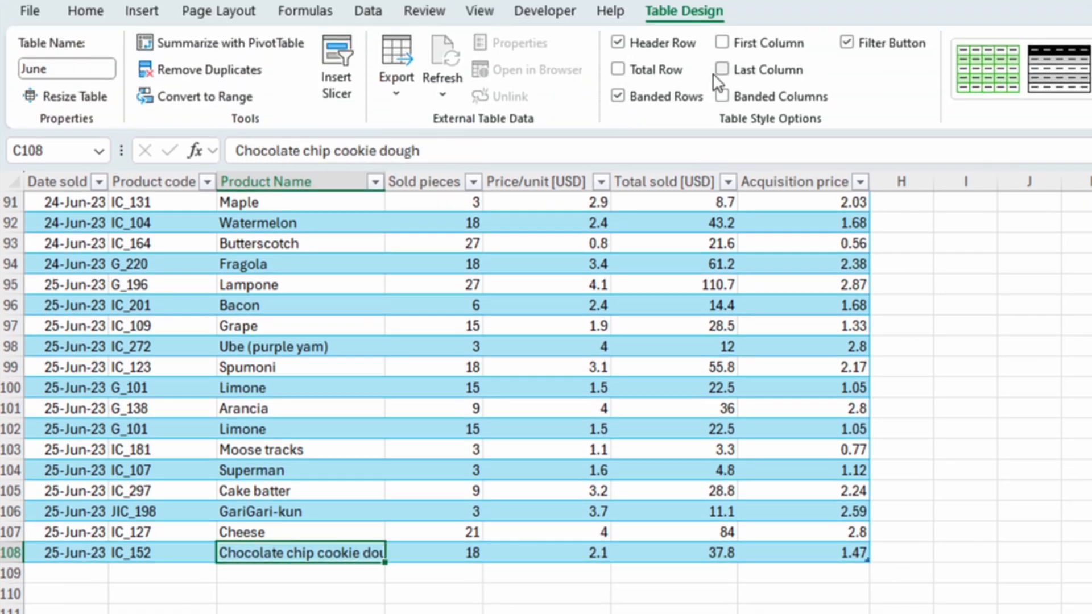
Enable the special First Column and Last Column formatting for the June table
{"action": "left_click", "coordinate": [724, 43]}
{"action": "scroll", "coordinate": [236, 409], "scroll_direction": "down", "scroll_amount": 7}
{"action": "scroll", "coordinate": [236, 409], "scroll_direction": "up", "scroll_amount": 20}
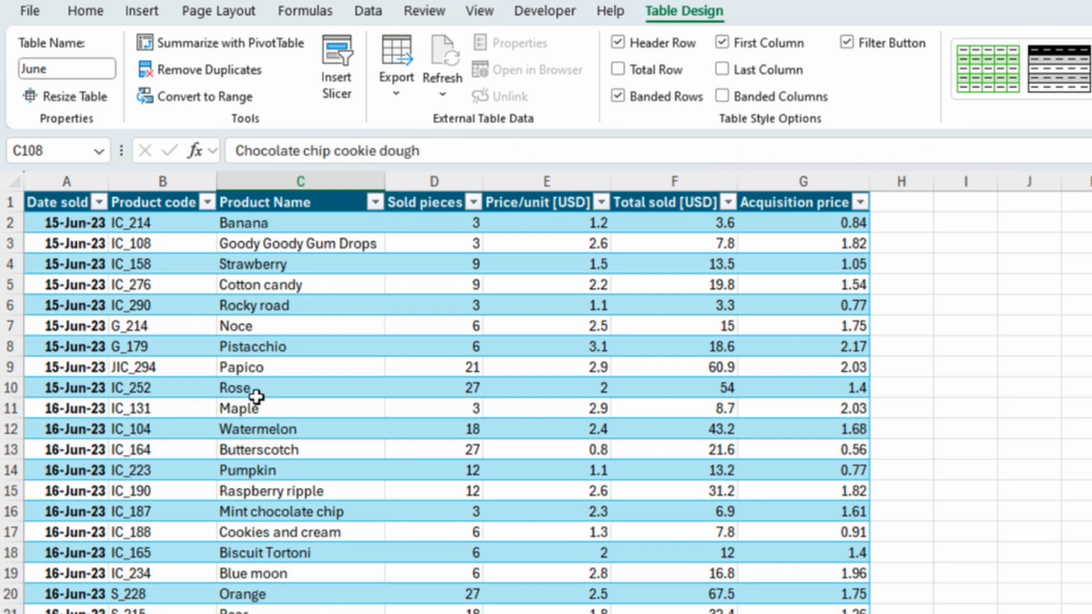
{"action": "left_click", "coordinate": [722, 70]}
{"action": "scroll", "coordinate": [684, 434], "scroll_direction": "up", "scroll_amount": 1}
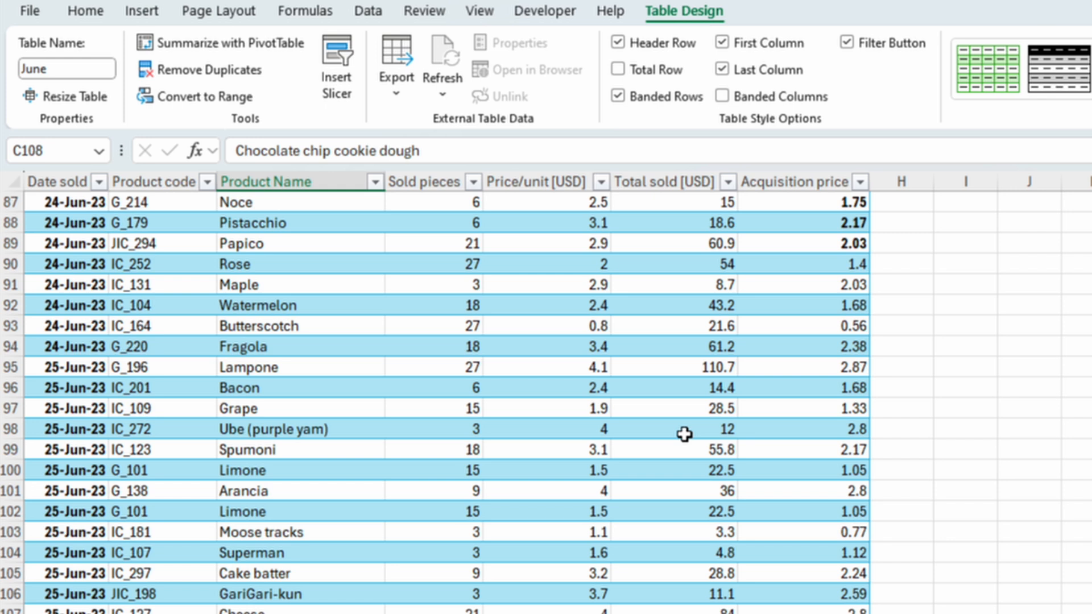
{"action": "scroll", "coordinate": [684, 434], "scroll_direction": "up", "scroll_amount": 20}
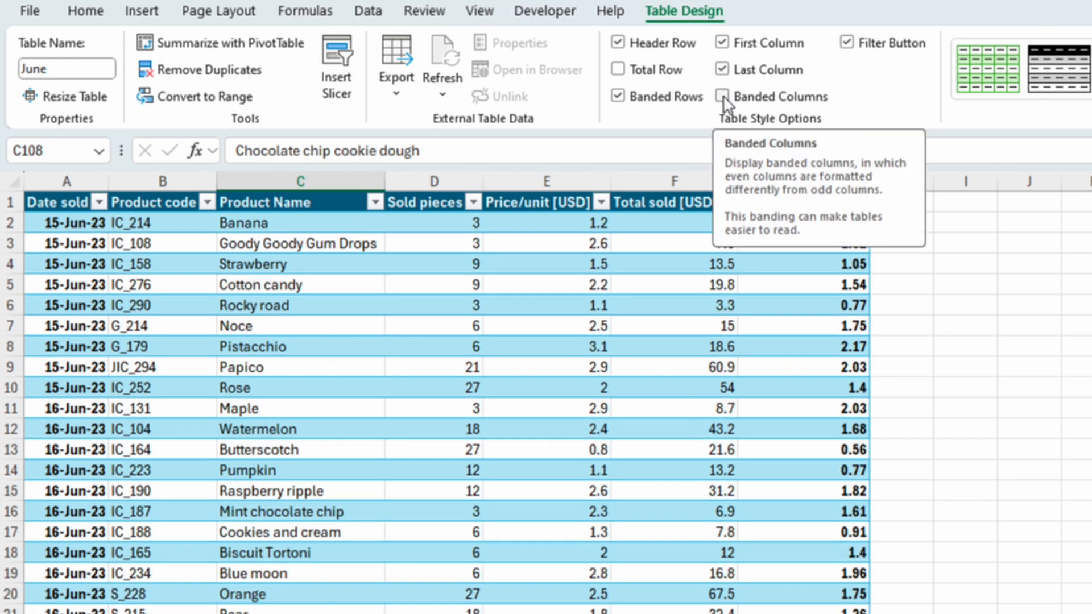
Enable banded columns for the June table and look over the resulting formatting
{"action": "left_click", "coordinate": [723, 96]}
{"action": "scroll", "coordinate": [659, 300], "scroll_direction": "up", "scroll_amount": 18}
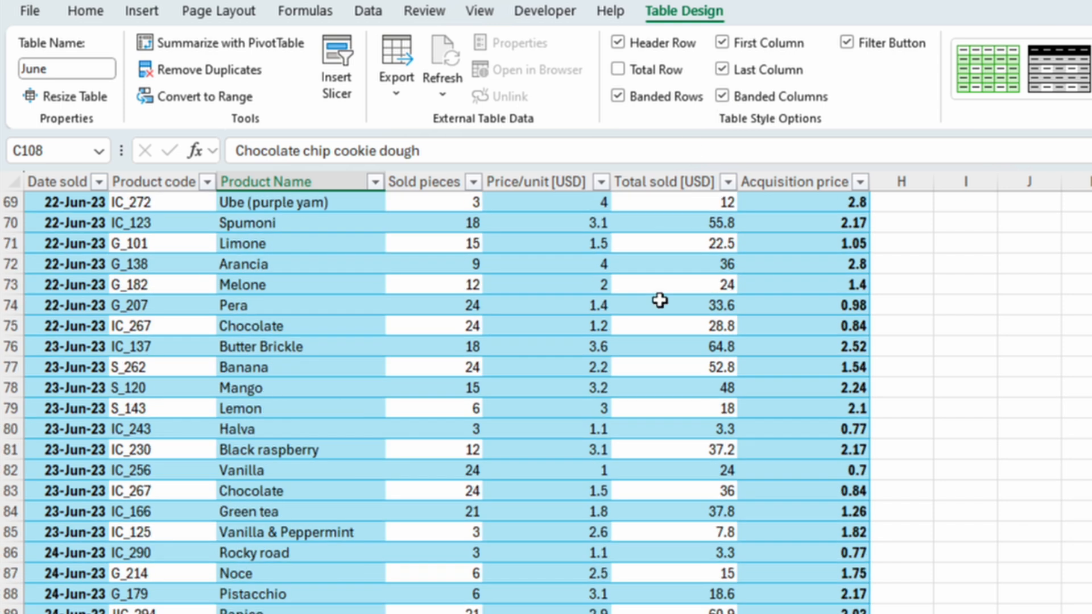
{"action": "scroll", "coordinate": [659, 300], "scroll_direction": "up", "scroll_amount": 12}
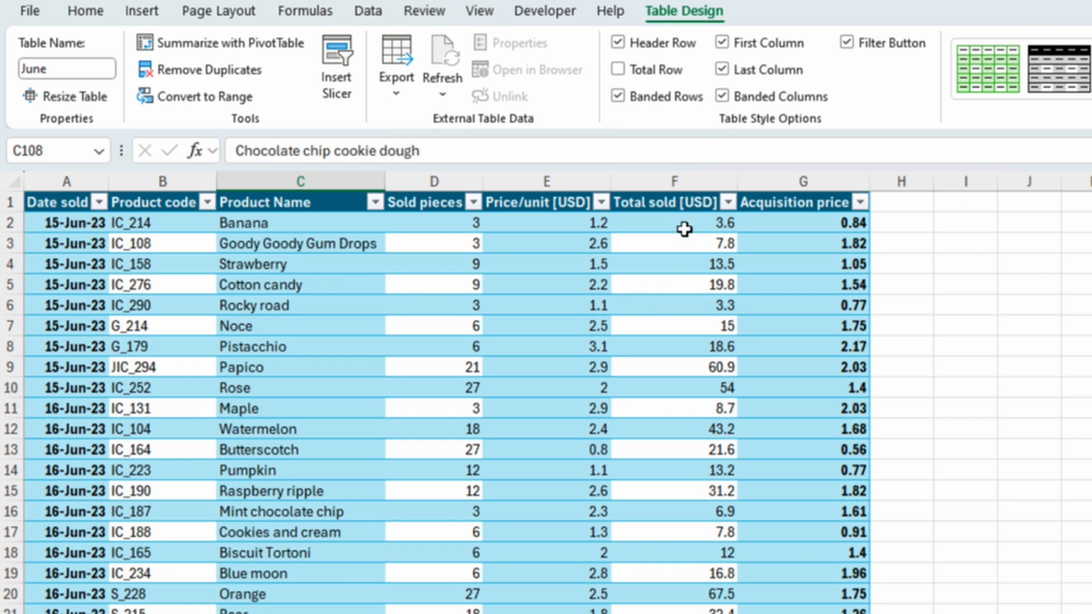
Turn off the Banded Columns, Last Column and First Column style options of the table
{"action": "left_click", "coordinate": [723, 96]}
{"action": "left_click", "coordinate": [723, 69]}
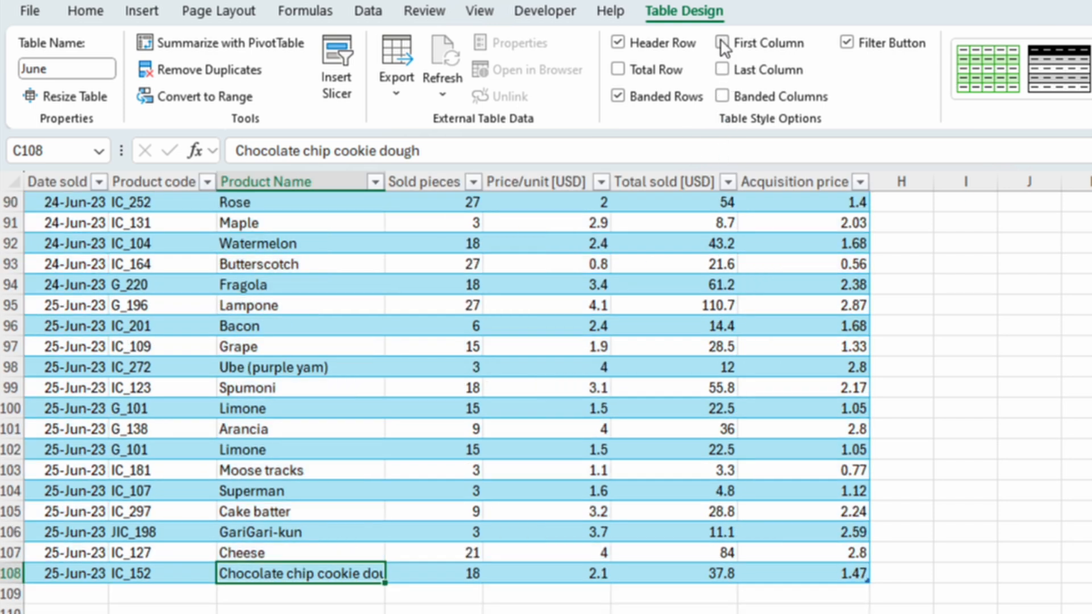
{"action": "left_click", "coordinate": [722, 43]}
{"action": "scroll", "coordinate": [700, 302], "scroll_direction": "down", "scroll_amount": 8}
{"action": "scroll", "coordinate": [700, 302], "scroll_direction": "up", "scroll_amount": 18}
{"action": "scroll", "coordinate": [699, 302], "scroll_direction": "up", "scroll_amount": 20}
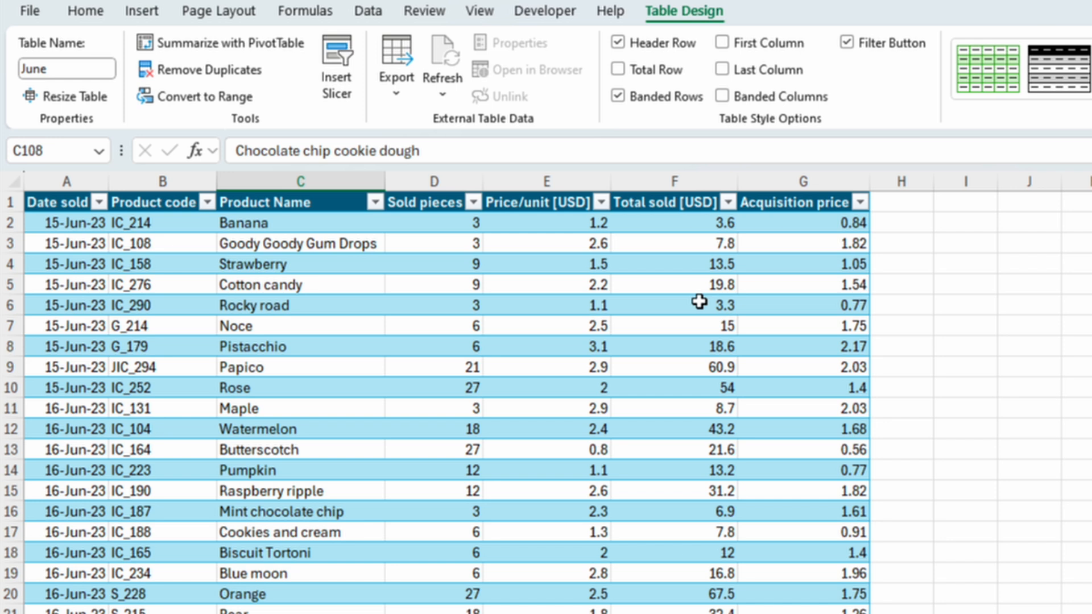
Extend the table with a new column by entering the header Profit in cell H1
{"action": "left_click", "coordinate": [900, 203]}
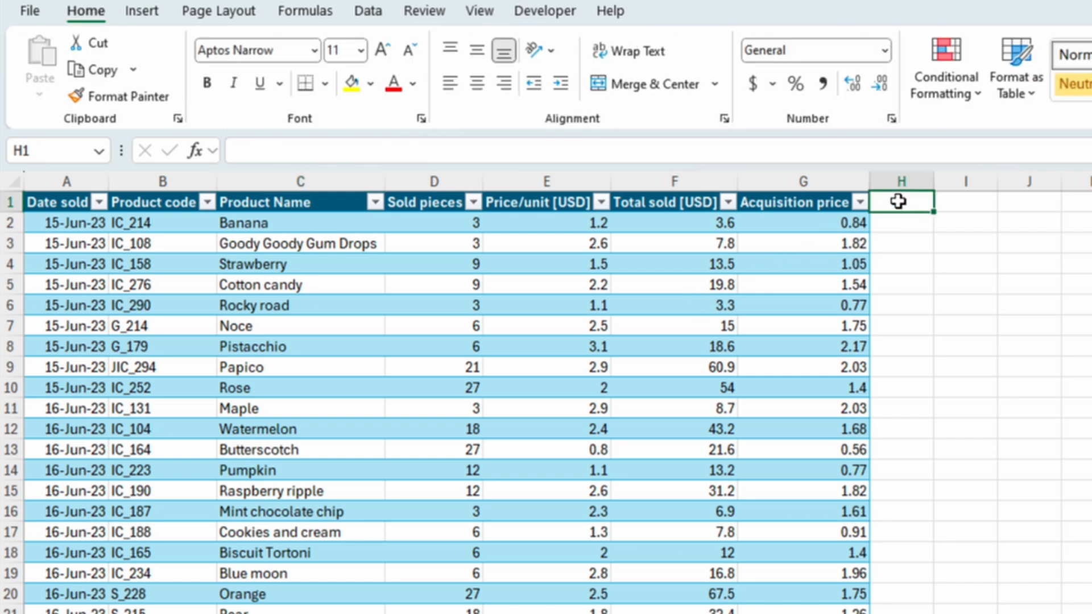
{"action": "type", "text": "Profit"}
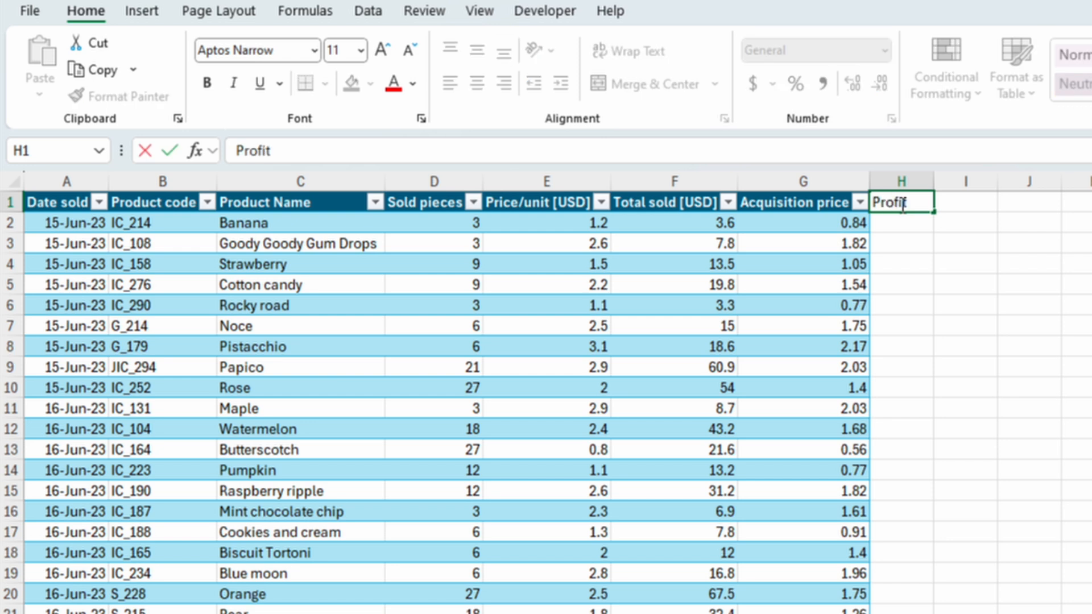
{"action": "key", "text": "Return"}
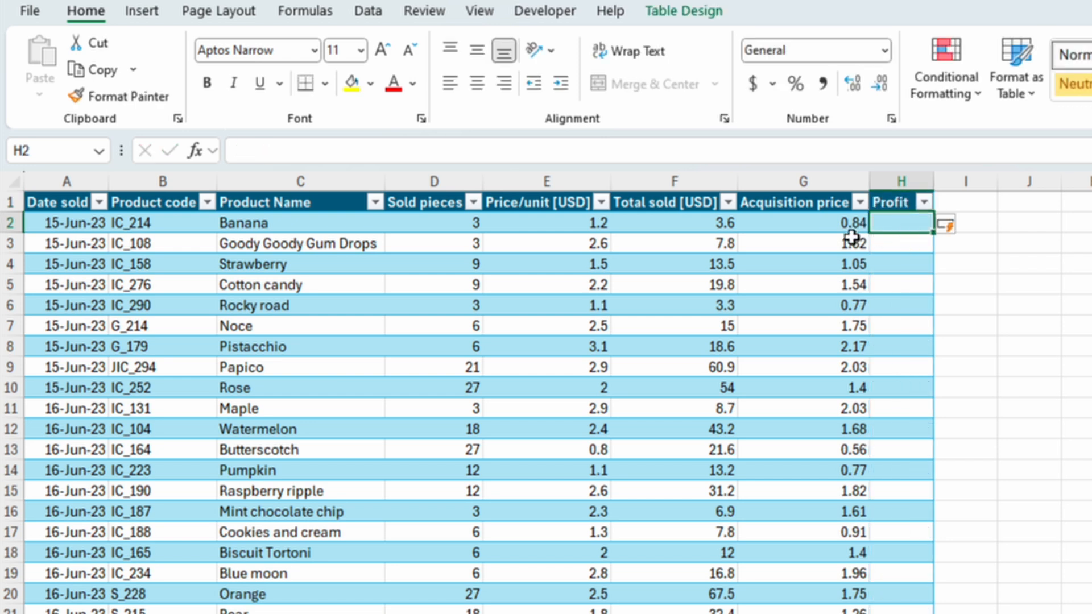
Fill the Profit column from H2 with the formula =[@[Total sold '[USD']]]-([@[Acquisition price]]*[@[Sold pieces]])
{"action": "type", "text": "="}
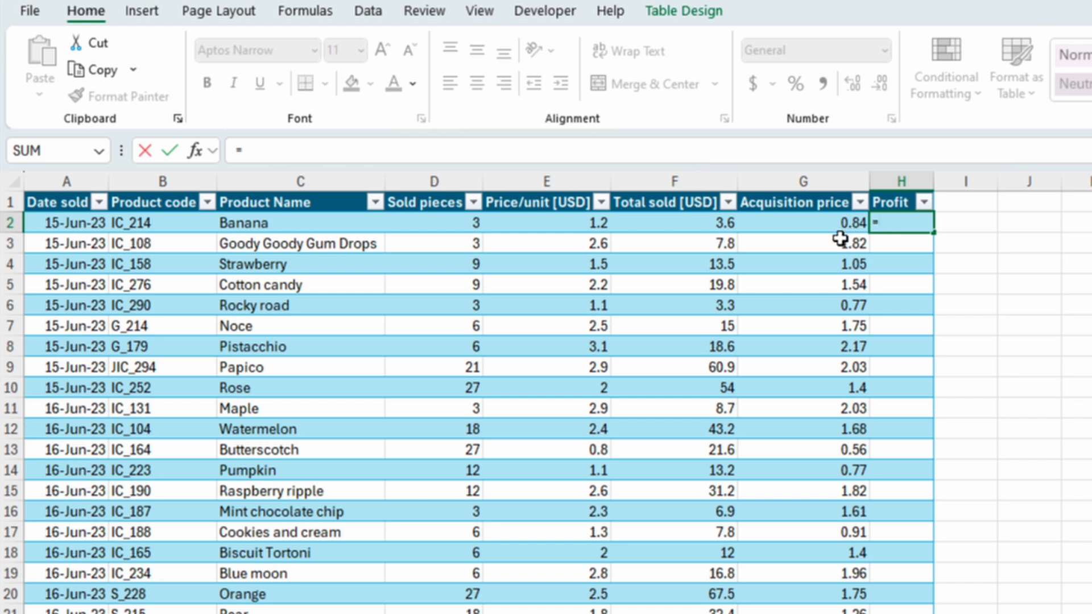
{"action": "left_click", "coordinate": [676, 224]}
{"action": "type", "text": "-"}
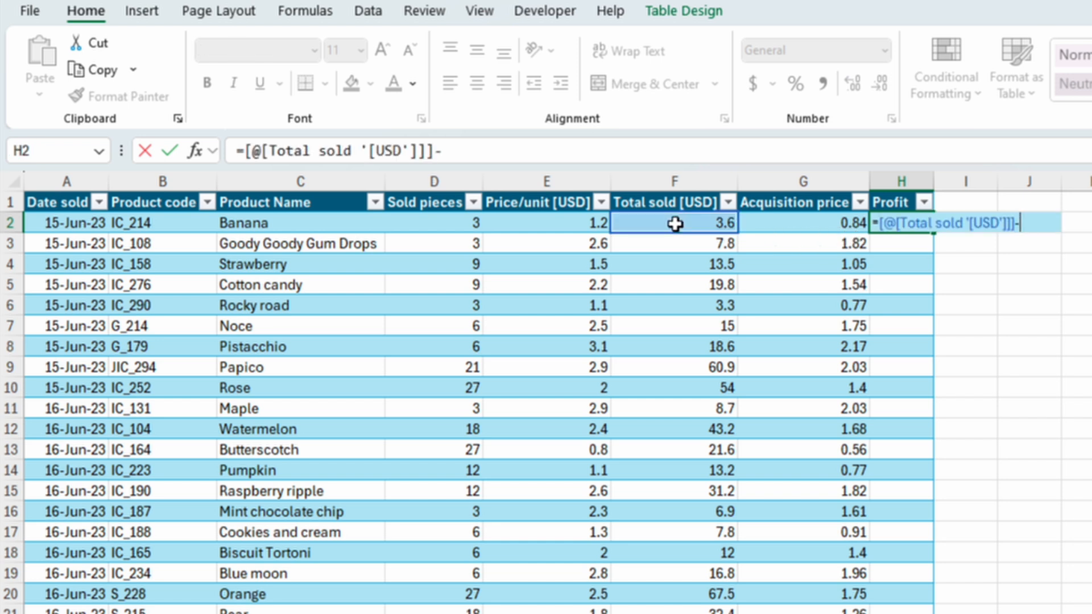
{"action": "type", "text": "("}
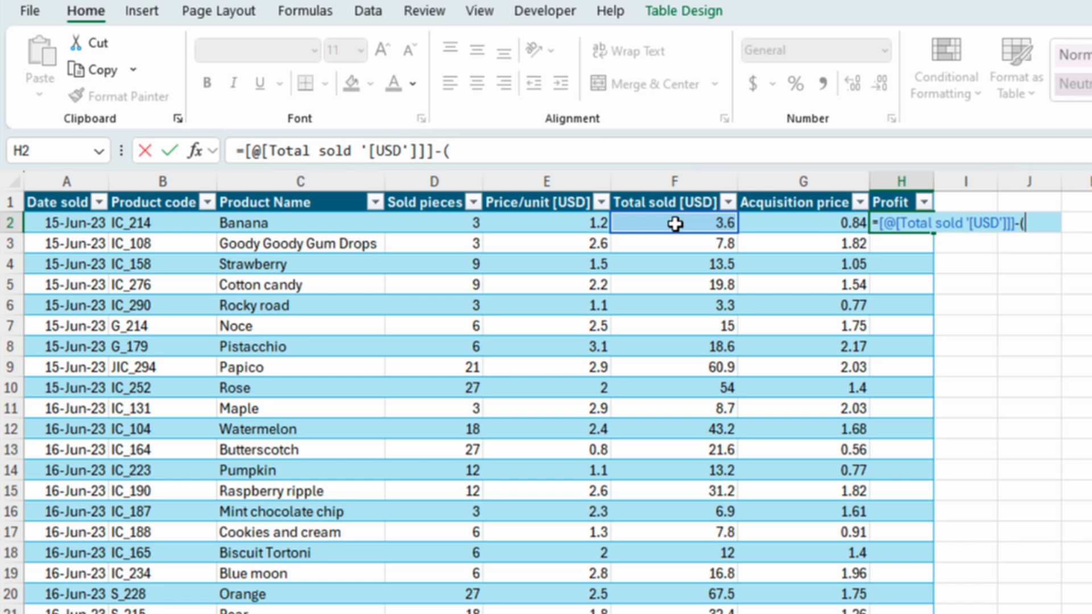
{"action": "left_click", "coordinate": [802, 224]}
{"action": "type", "text": "*"}
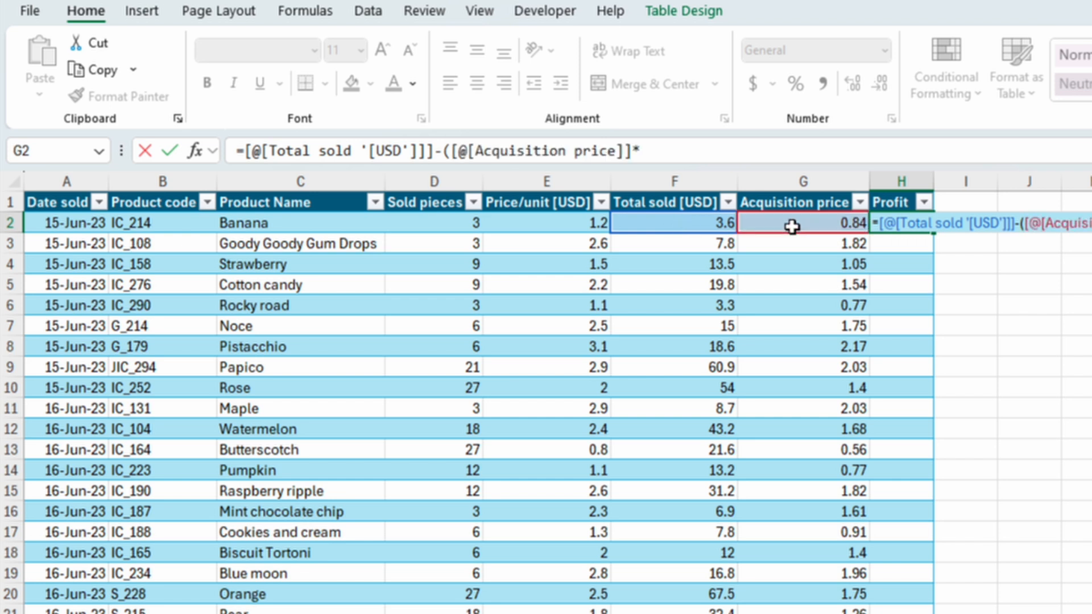
{"action": "left_click", "coordinate": [431, 224]}
{"action": "type", "text": ")"}
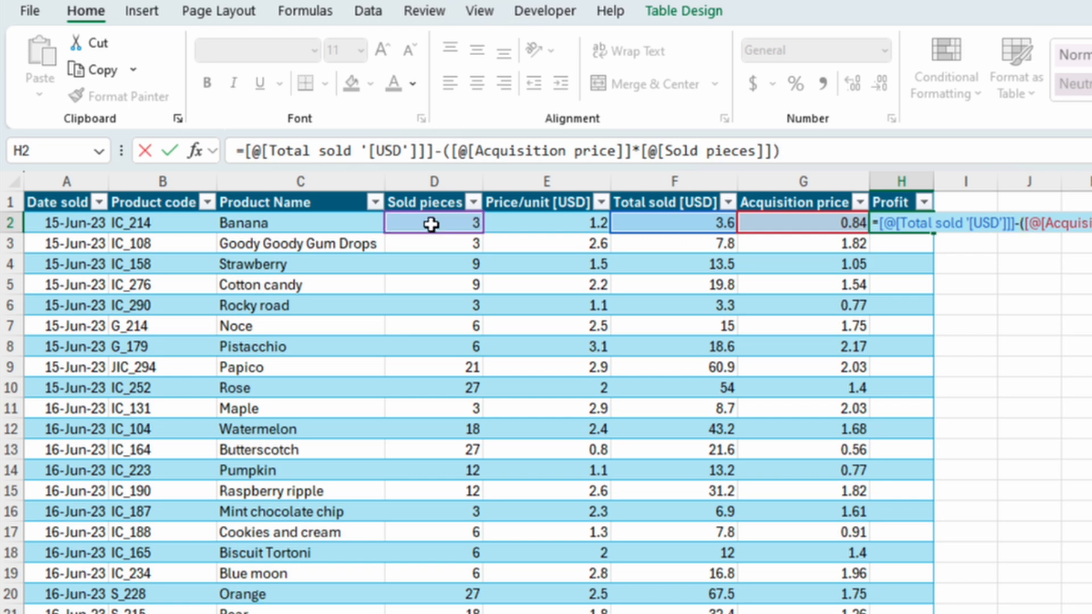
{"action": "key", "text": "Return"}
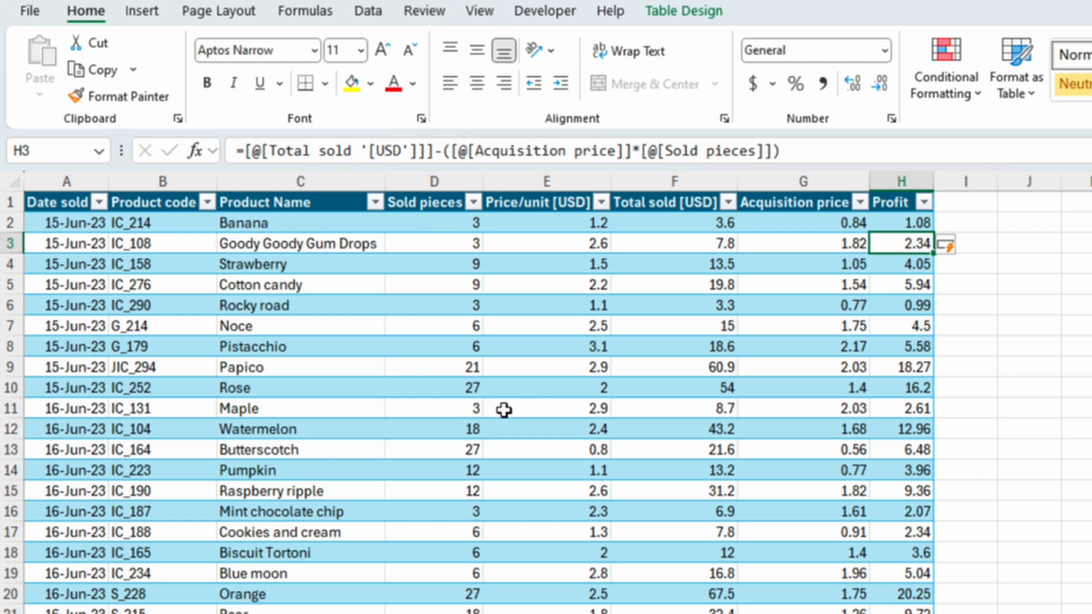
Add a new table row by entering Banana in the Product Name column directly below the last record, in C109
{"action": "scroll", "coordinate": [504, 410], "scroll_direction": "down", "scroll_amount": 12}
{"action": "scroll", "coordinate": [504, 410], "scroll_direction": "down", "scroll_amount": 15}
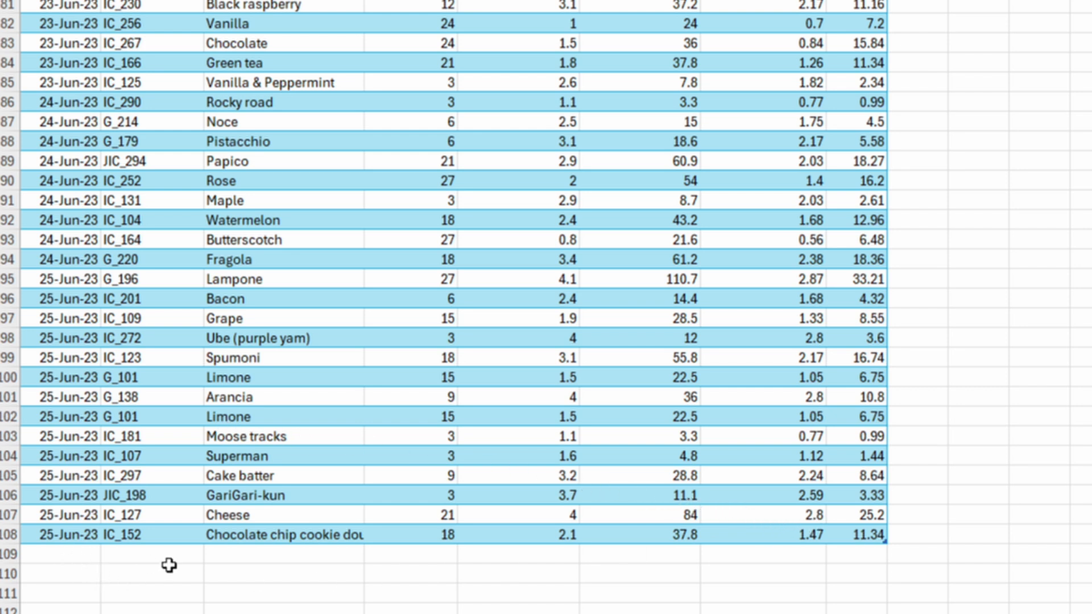
{"action": "left_click", "coordinate": [239, 557]}
{"action": "type", "text": "Banana"}
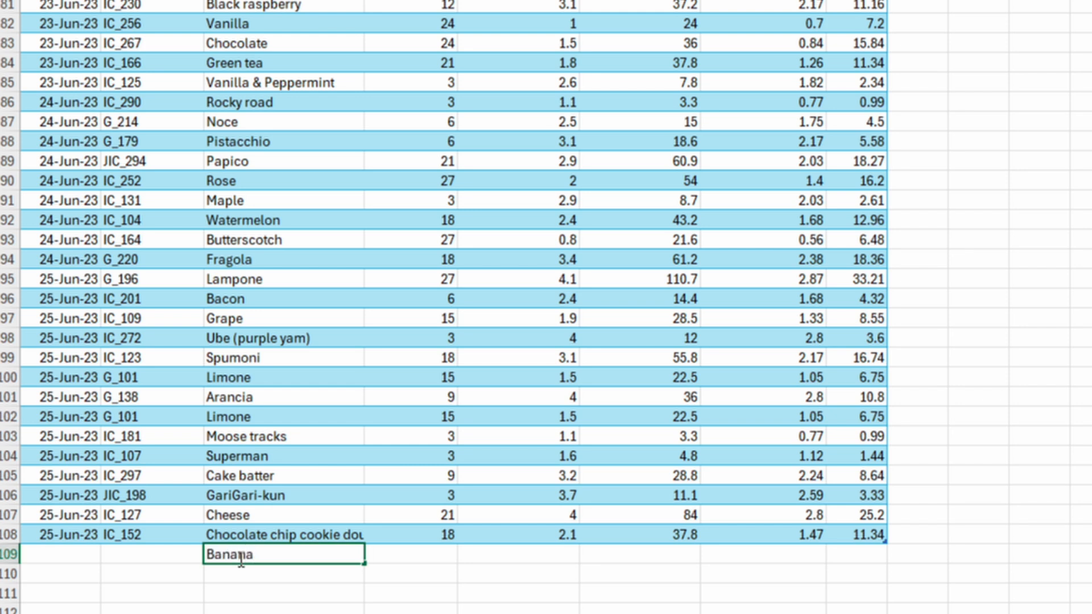
{"action": "key", "text": "Return"}
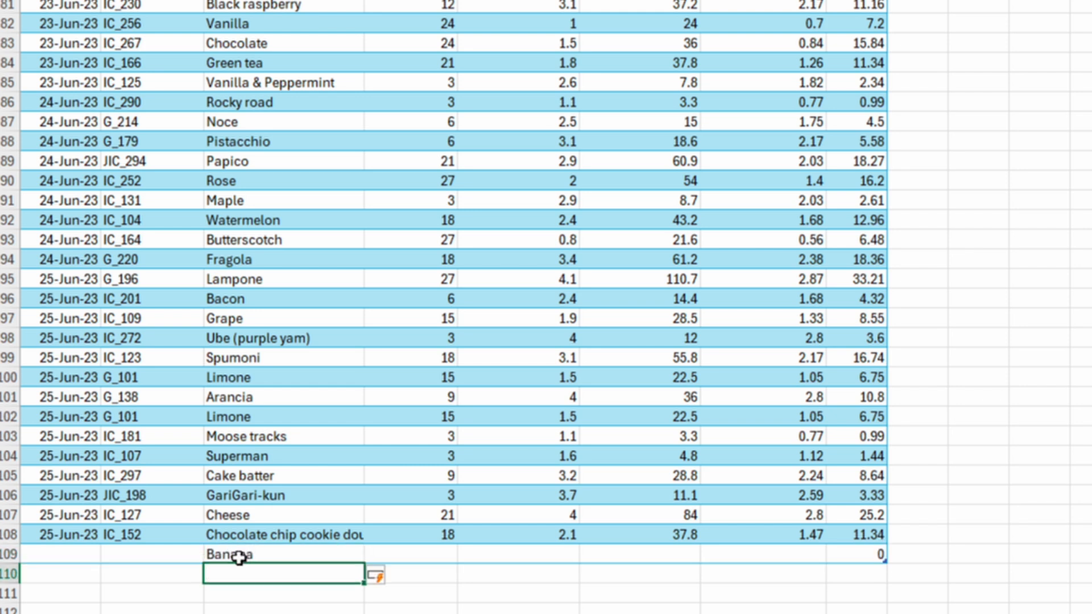
Add another table row by entering Chocolate in the Product Name column directly below Banana, in C110
{"action": "left_click", "coordinate": [239, 557]}
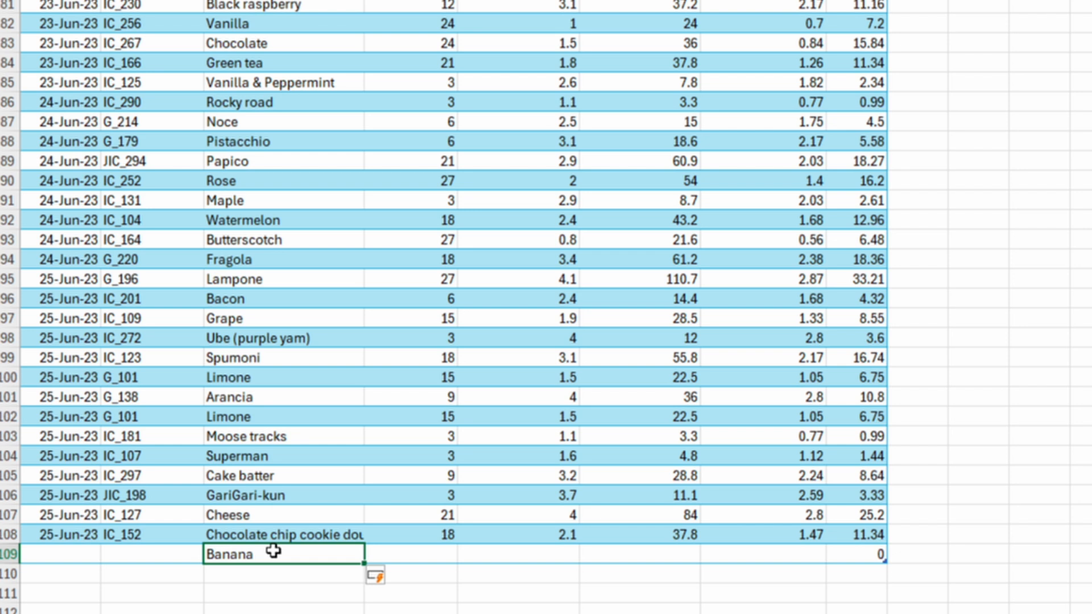
{"action": "key", "text": "Return"}
{"action": "type", "text": "Chocolate"}
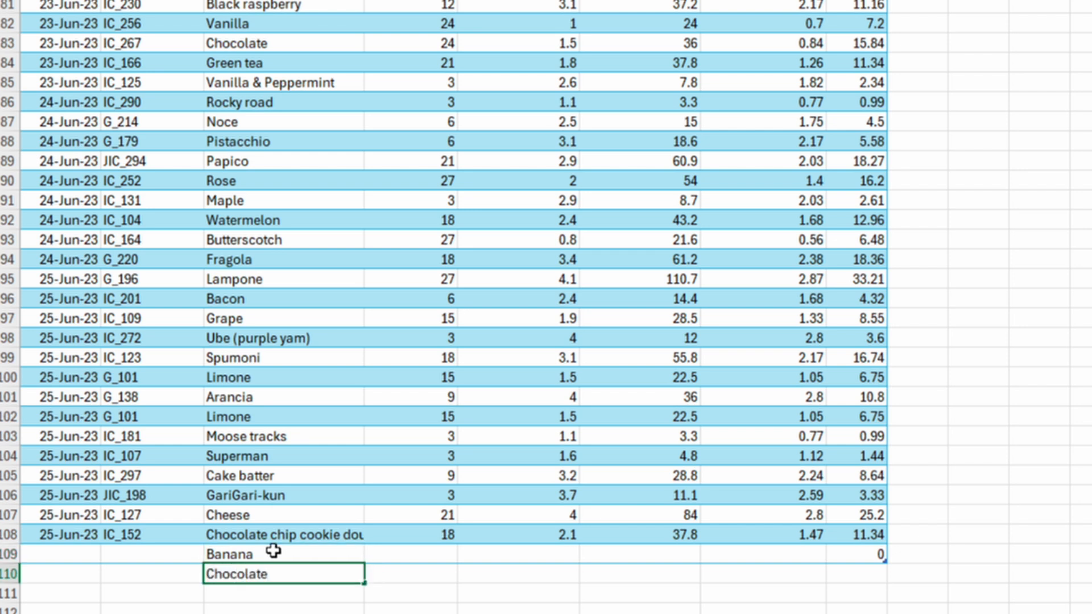
{"action": "key", "text": "Return"}
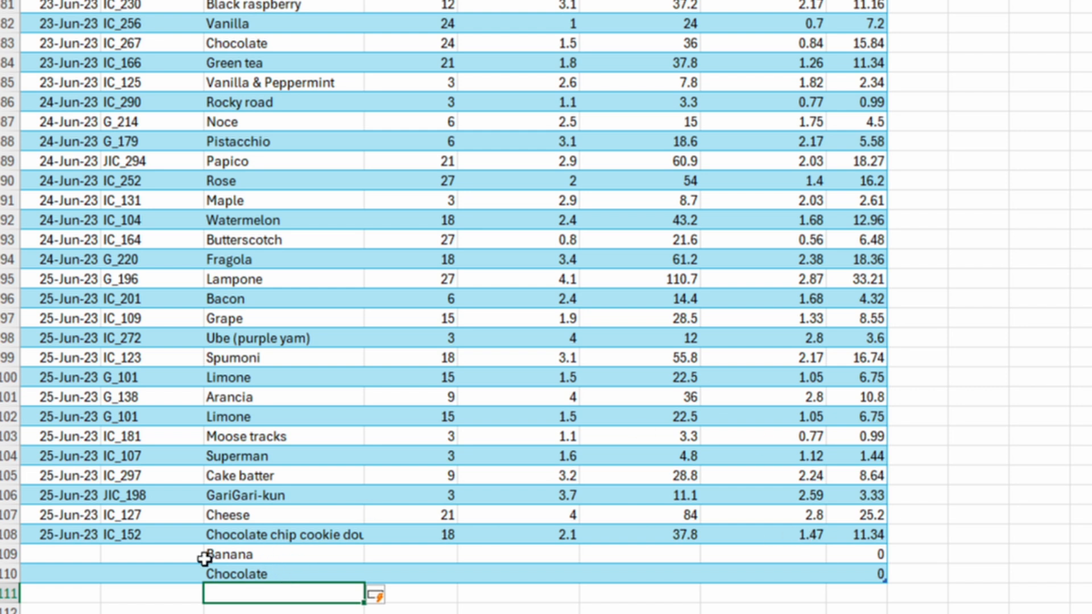
Delete the two added rows 109 and 110, containing Banana and Chocolate, from the end of the table
{"action": "left_click", "coordinate": [7, 559]}
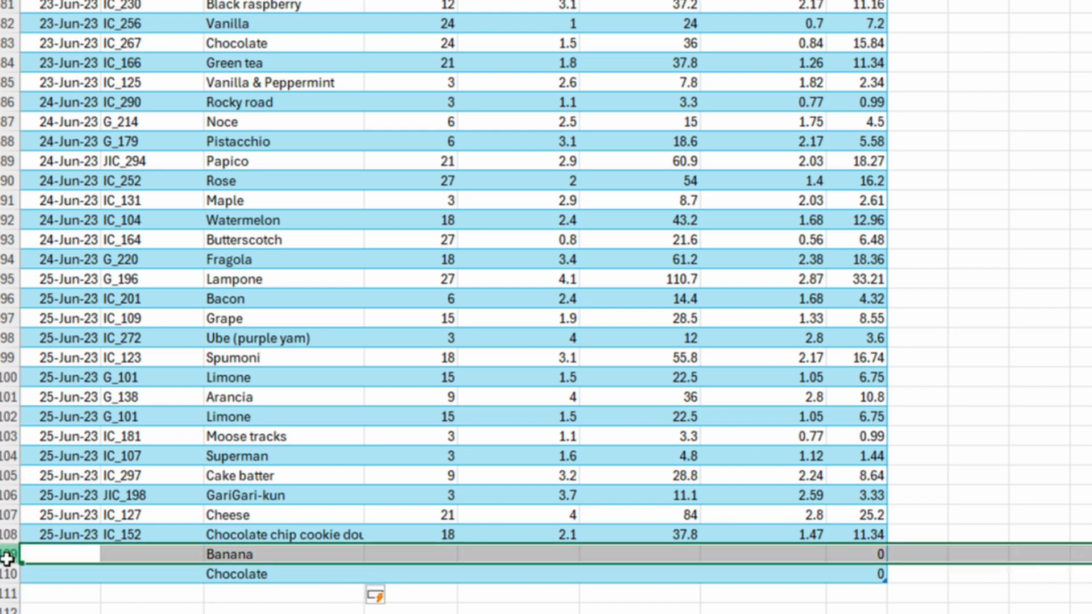
{"action": "left_click_drag", "start_coordinate": [7, 560], "coordinate": [7, 571]}
{"action": "right_click", "coordinate": [7, 572]}
{"action": "left_click", "coordinate": [74, 394]}
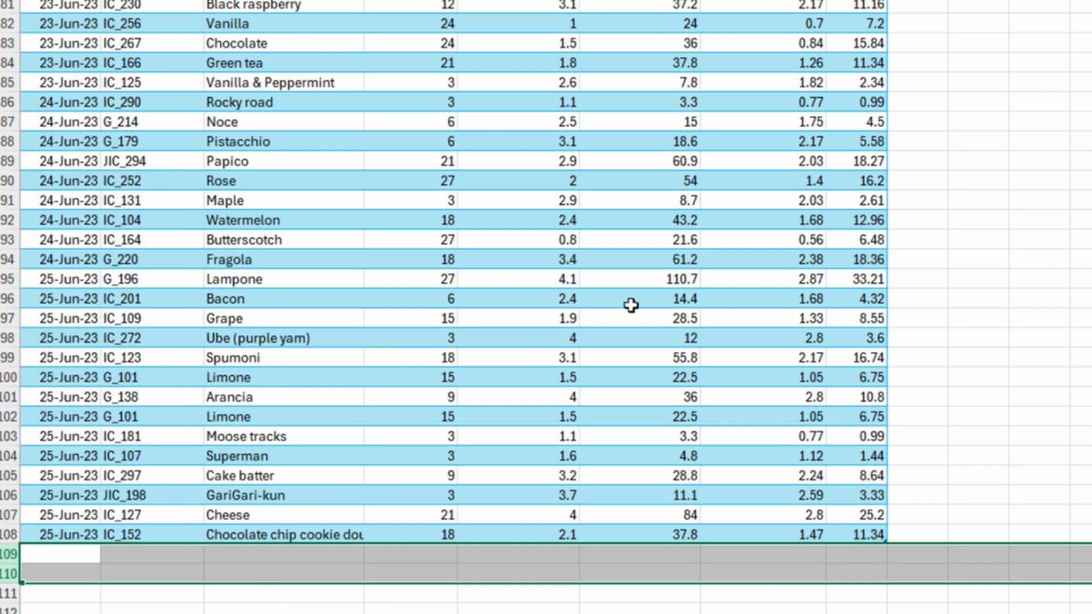
Examine the structured references in the Profit formula in H2, including the @ symbol and the Total sold [USD] reference, leaving the formula as is
{"action": "scroll", "coordinate": [785, 292], "scroll_direction": "up", "scroll_amount": 20}
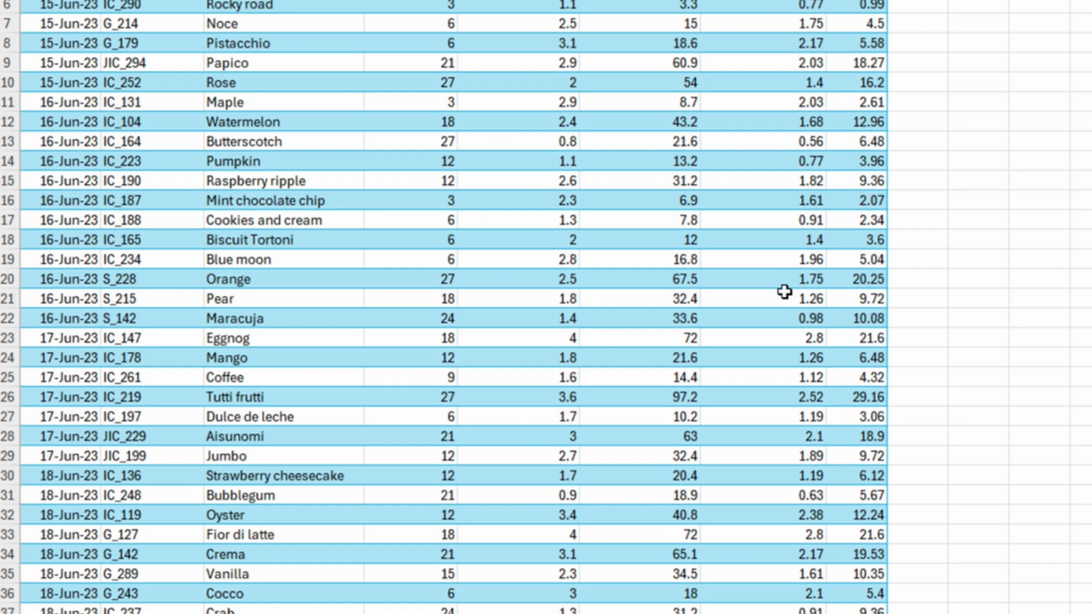
{"action": "left_click", "coordinate": [866, 220]}
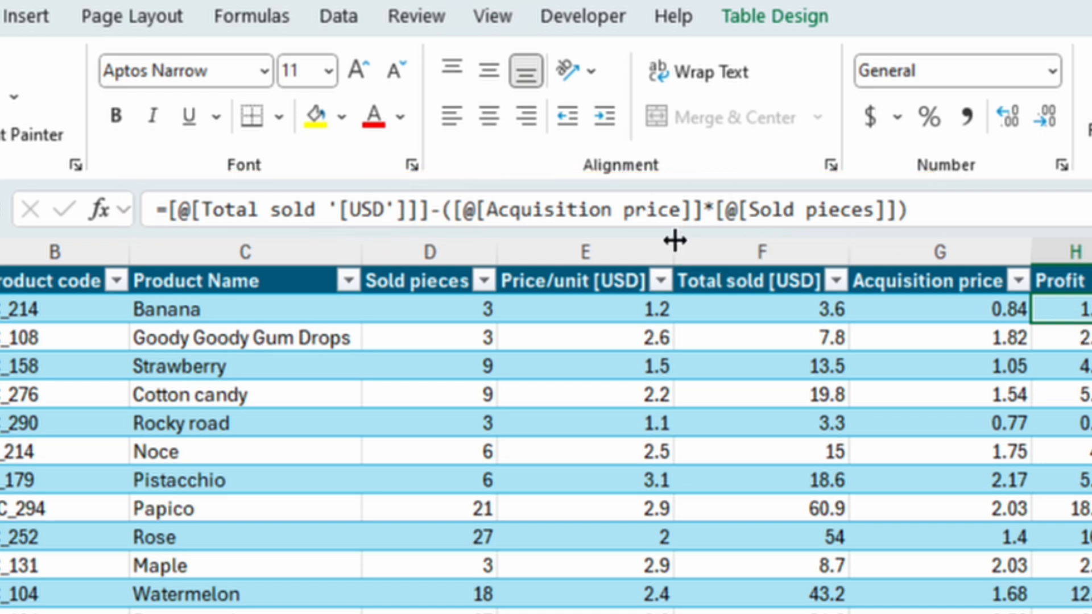
{"action": "left_click", "coordinate": [185, 212]}
{"action": "left_click_drag", "start_coordinate": [186, 211], "coordinate": [190, 214]}
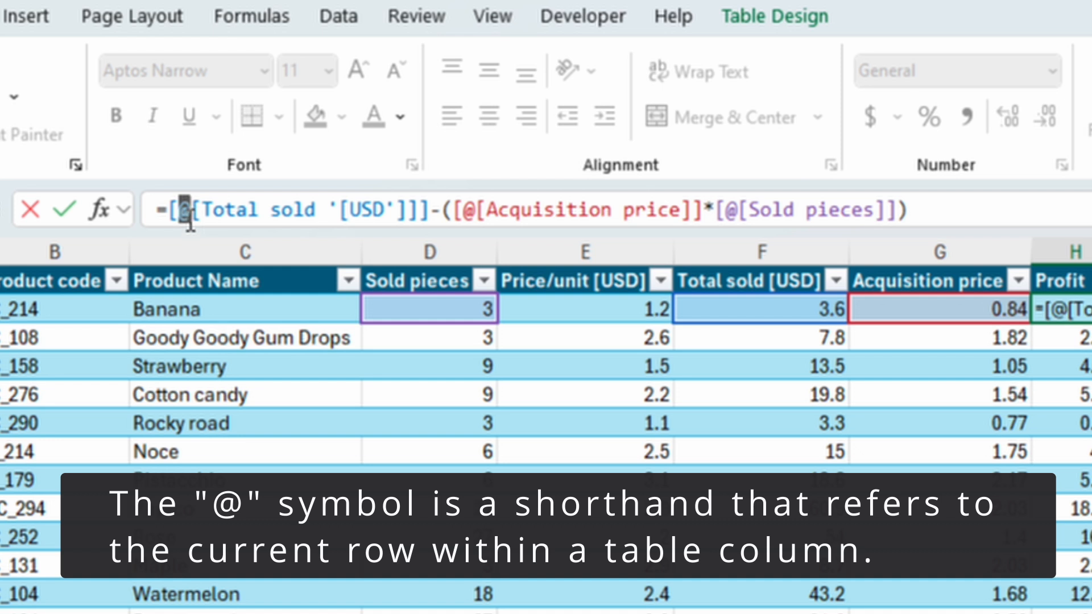
{"action": "left_click_drag", "start_coordinate": [181, 211], "coordinate": [422, 214]}
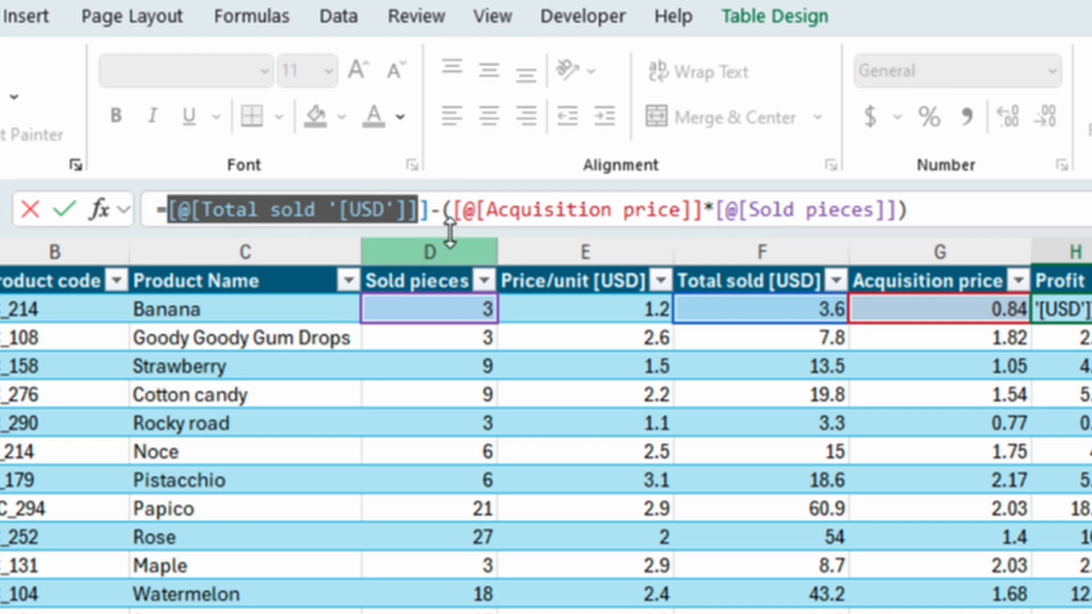
{"action": "left_click", "coordinate": [444, 217]}
{"action": "type", "text": "("}
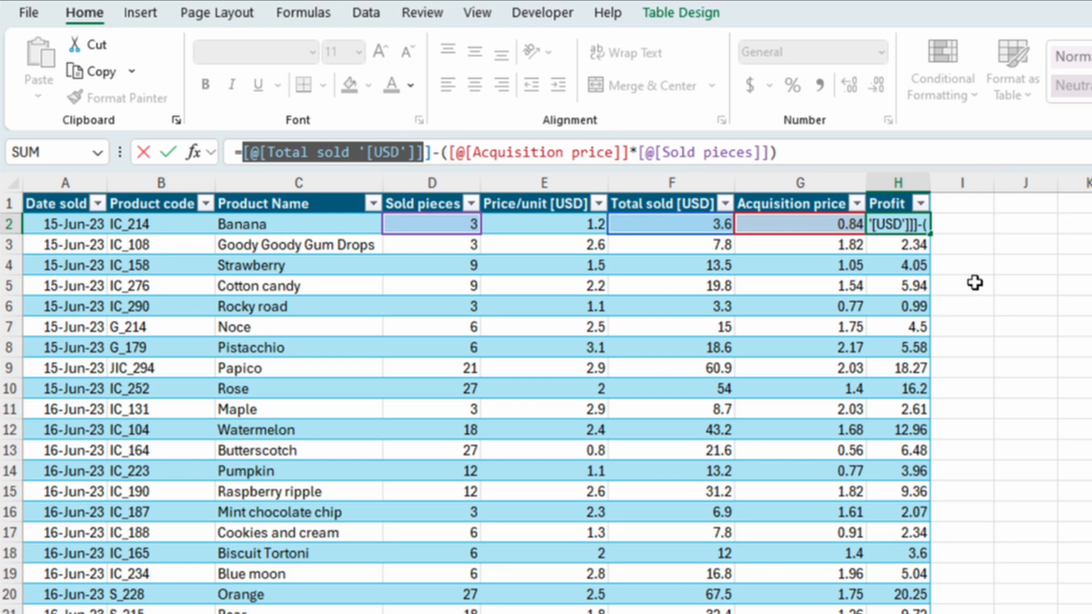
{"action": "key", "text": "ctrl+Return"}
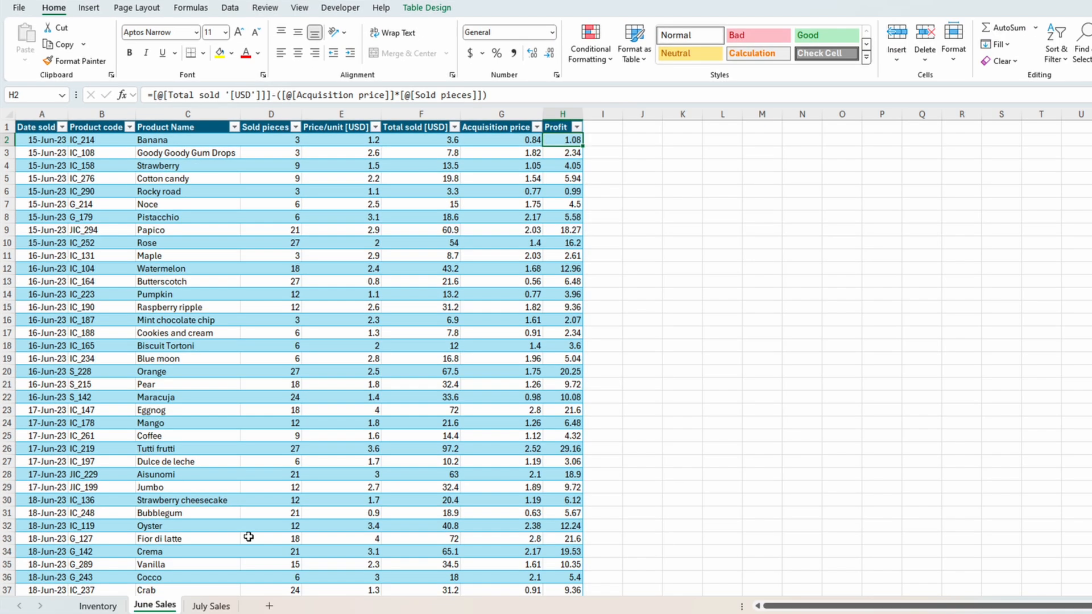
Switch to the July Sales sheet and select its whole data range starting from the Date sold header in A1
{"action": "left_click", "coordinate": [220, 608]}
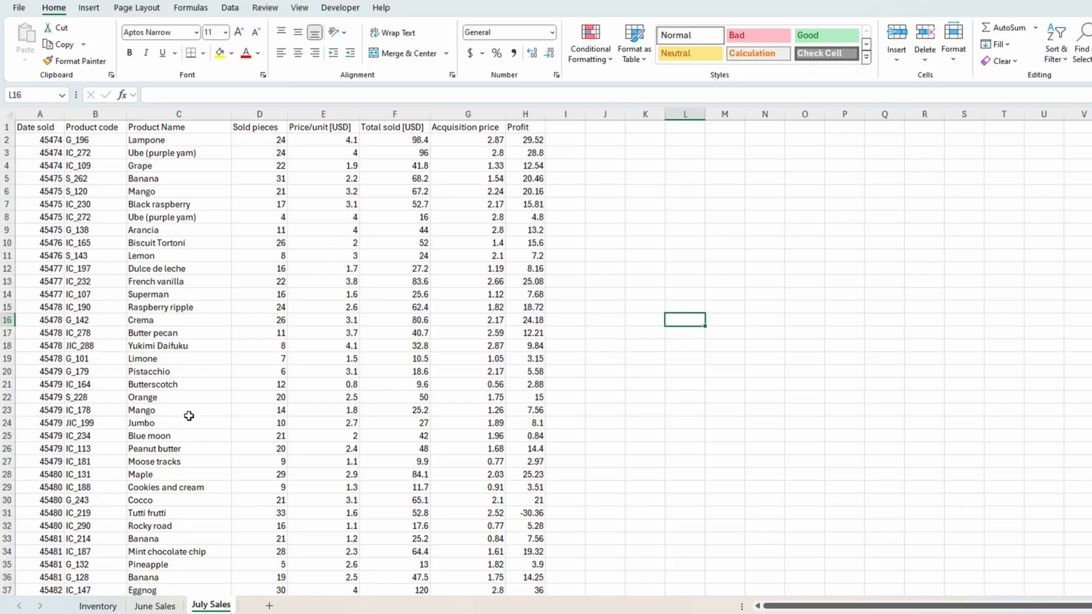
{"action": "left_click", "coordinate": [38, 127]}
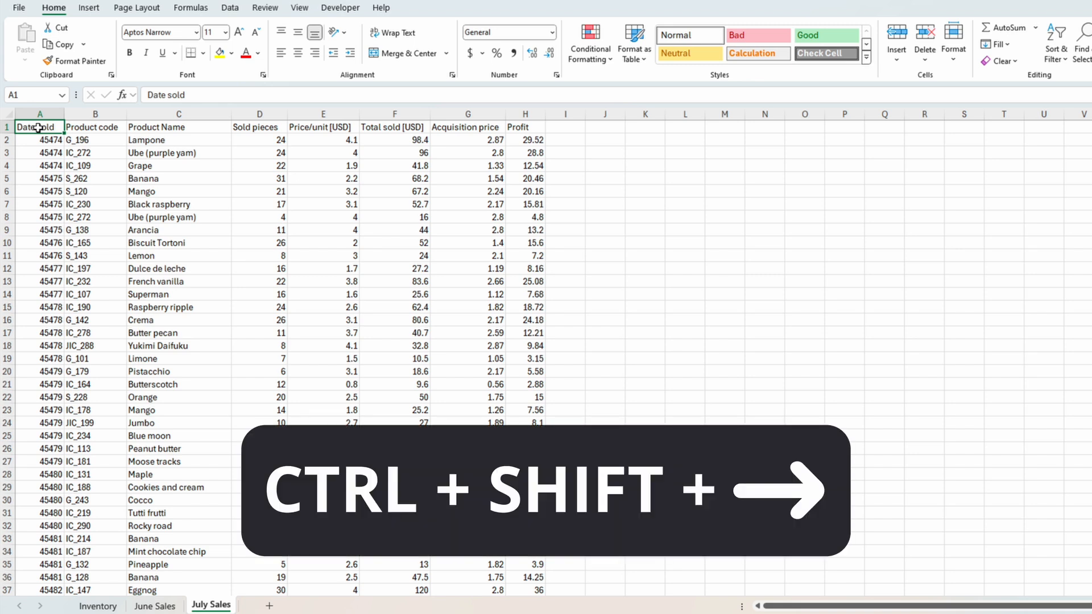
{"action": "key", "text": "ctrl+shift+Right"}
{"action": "key", "text": "ctrl+shift+Down"}
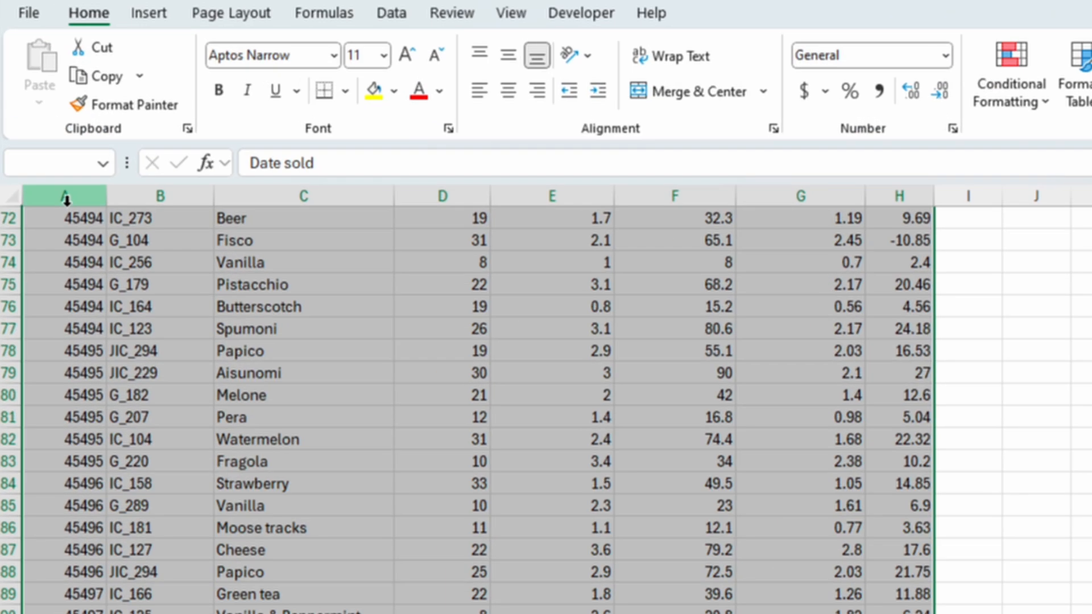
{"action": "left_click", "coordinate": [151, 13]}
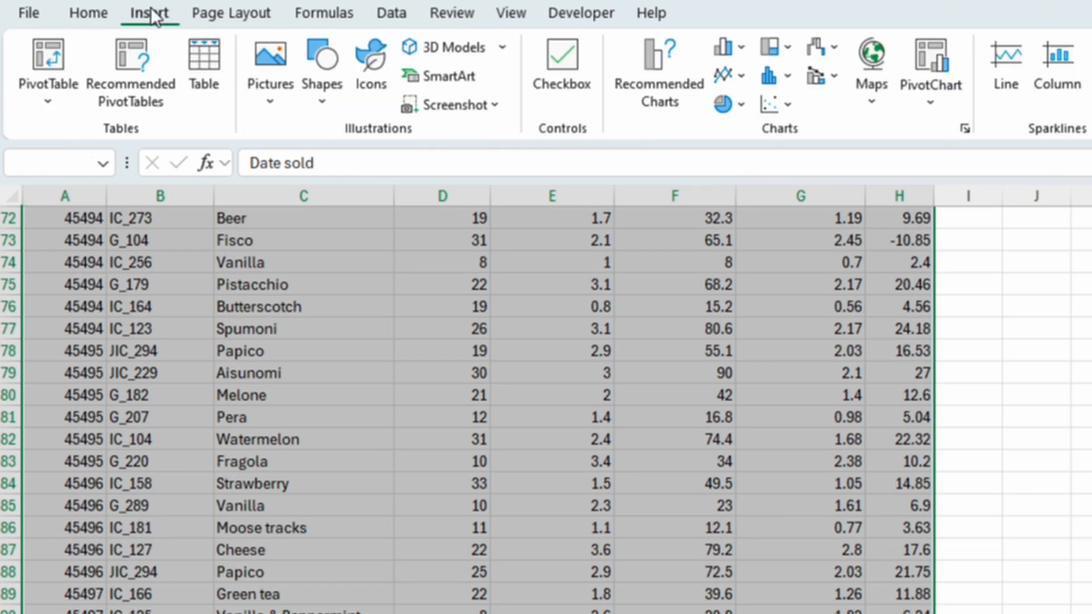
{"action": "left_click", "coordinate": [206, 66]}
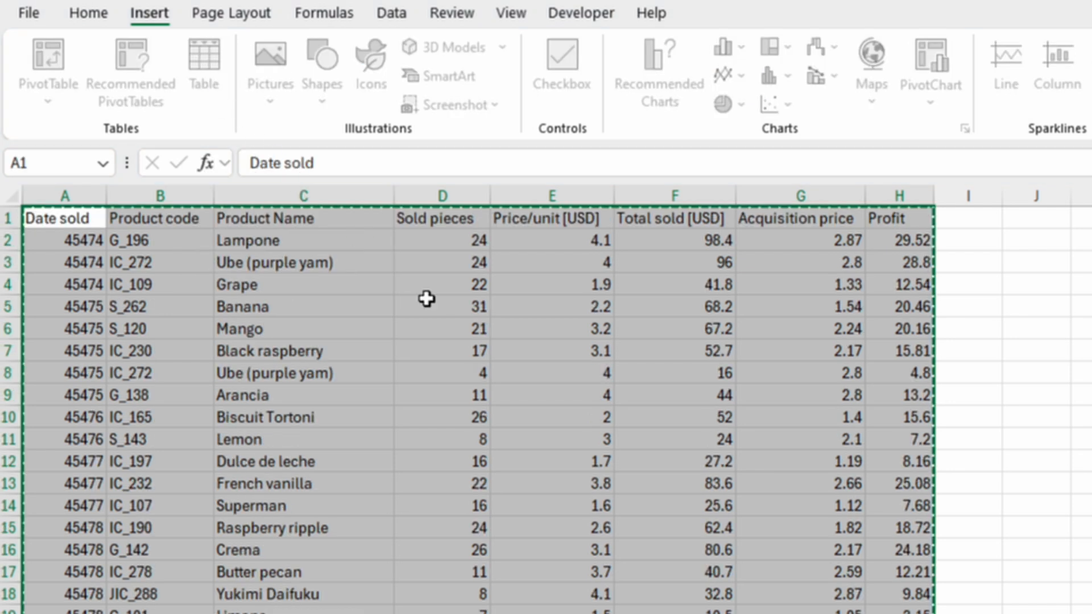
{"action": "left_click", "coordinate": [819, 613]}
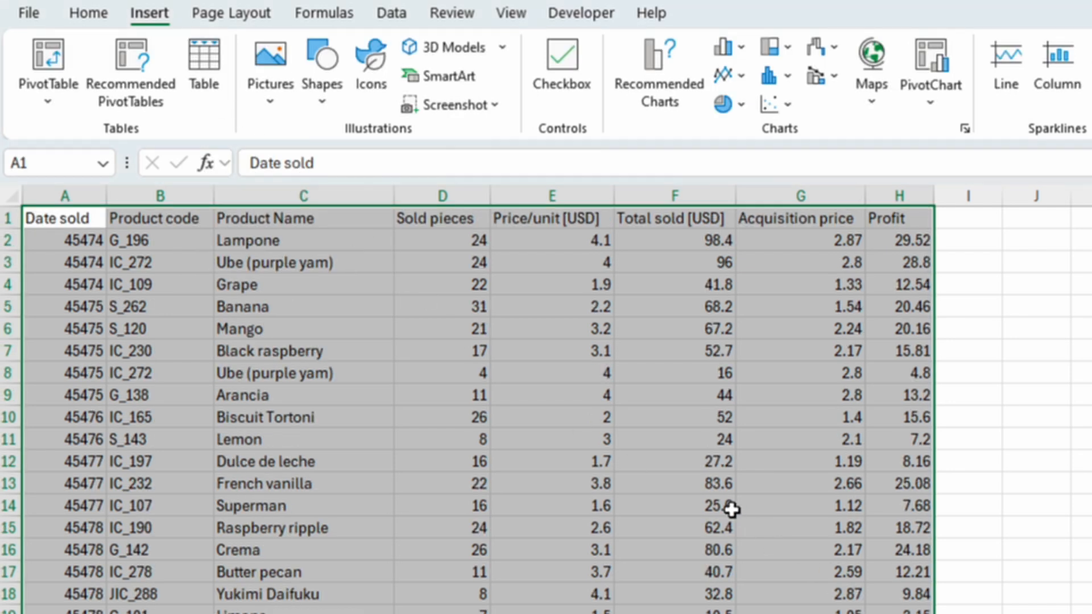
Convert the selected July Sales range A1:H108 into a table with headers
{"action": "key", "text": "ctrl+t"}
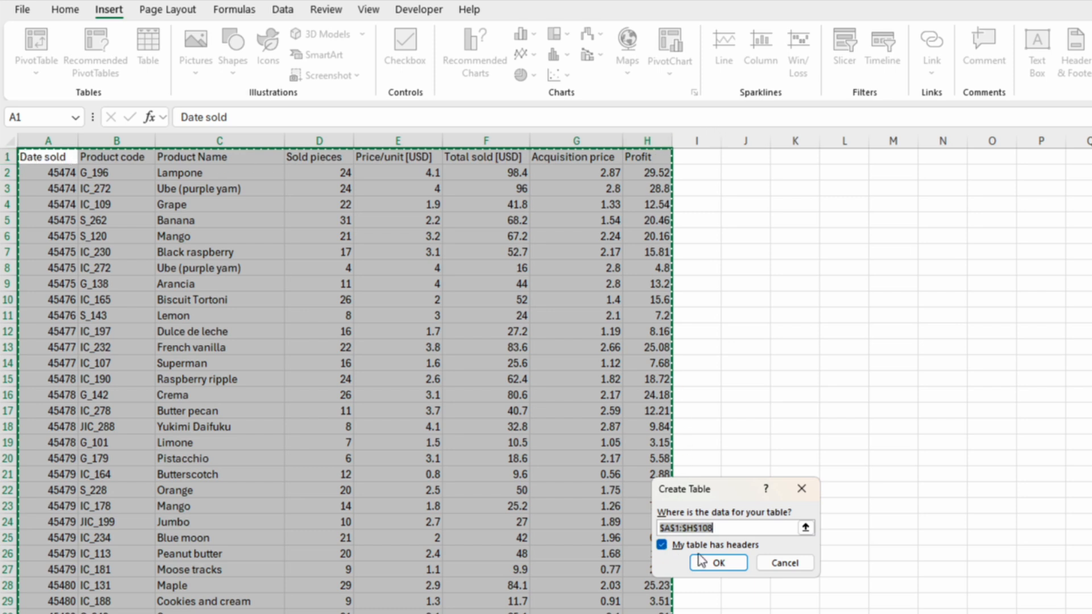
{"action": "left_click", "coordinate": [715, 563]}
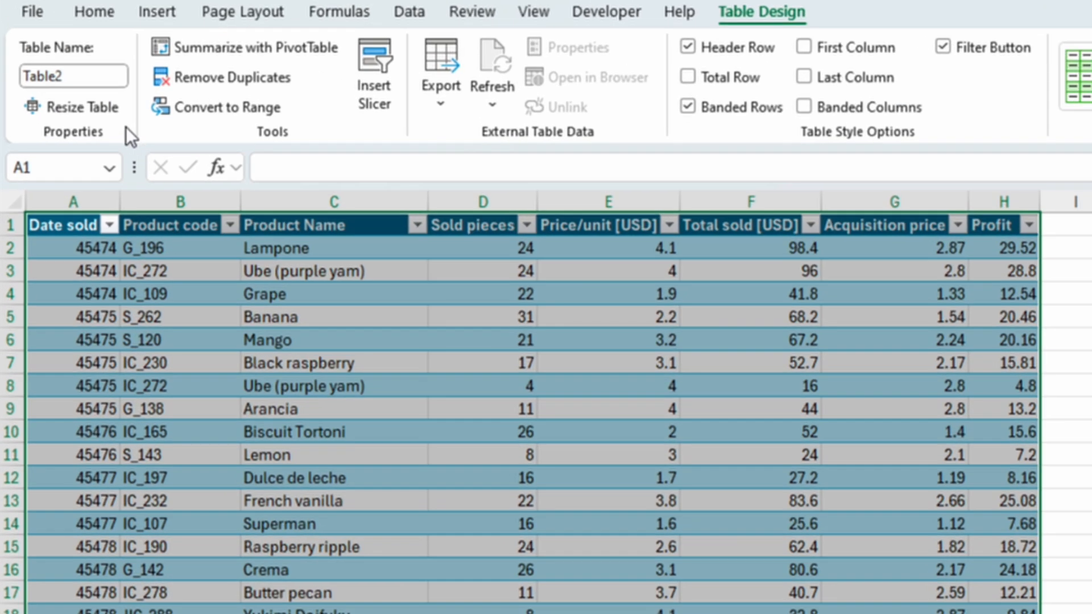
Rename the new table on the July Sales sheet as July
{"action": "left_click", "coordinate": [46, 54]}
{"action": "left_click_drag", "start_coordinate": [77, 75], "coordinate": [14, 76]}
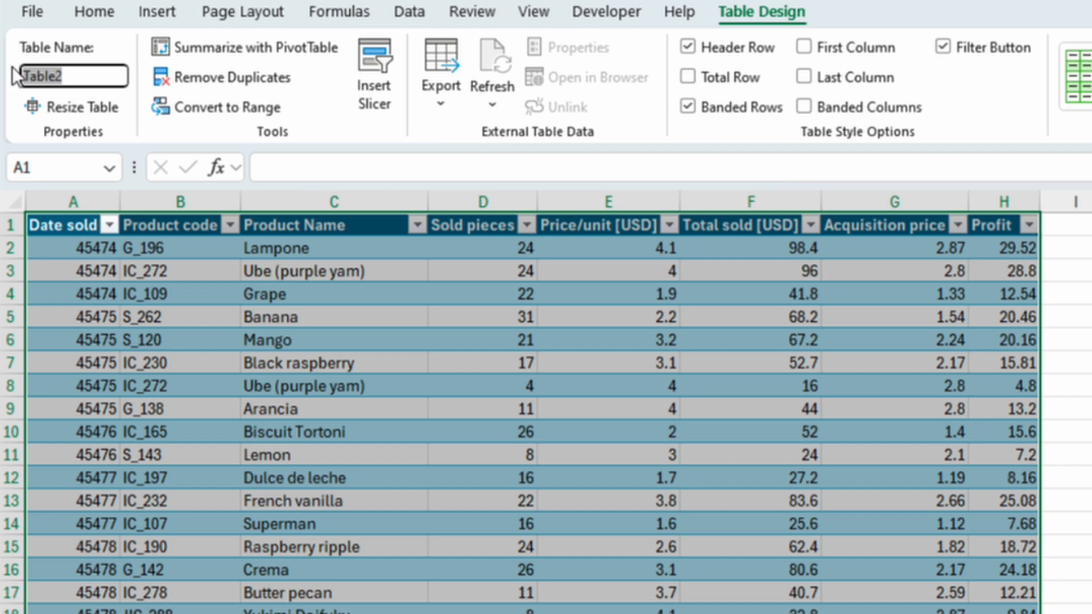
{"action": "type", "text": "July"}
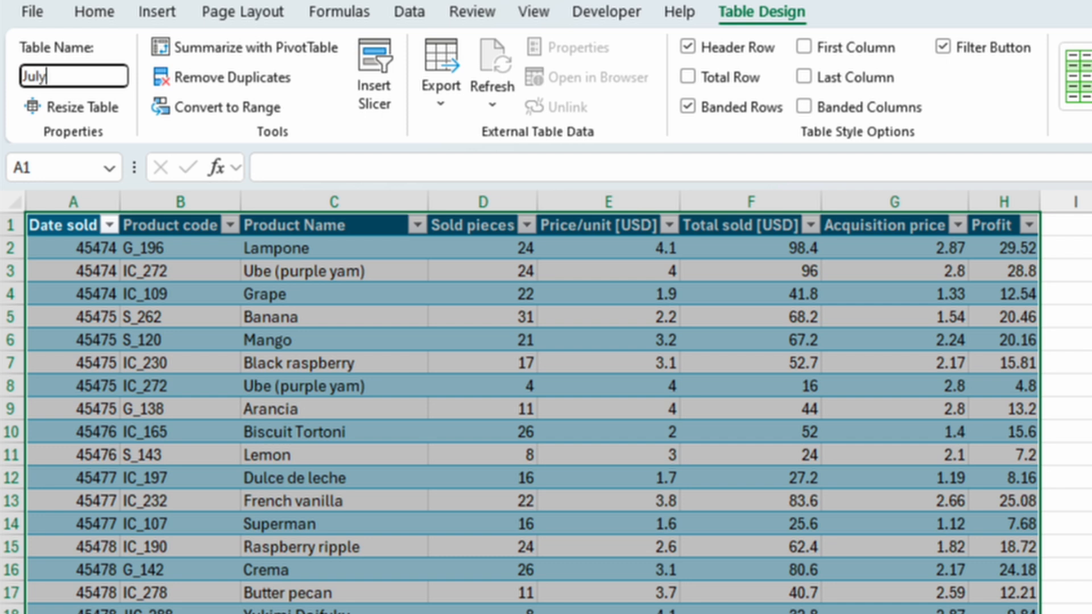
{"action": "key", "text": "Return"}
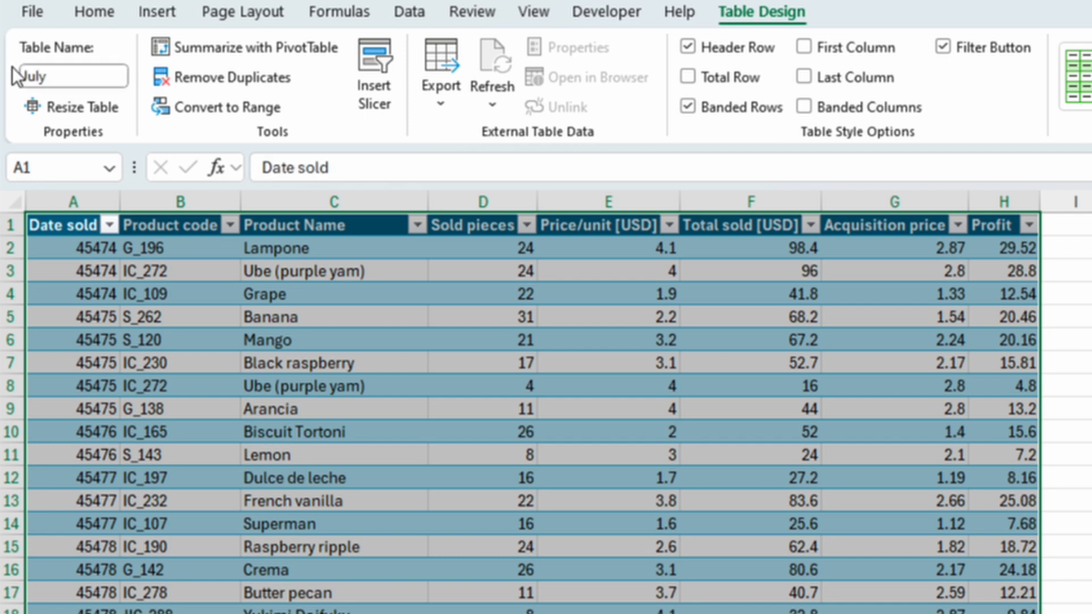
Format the Date sold column of the July table as dates of the type 14-Mar-12
{"action": "left_click", "coordinate": [73, 211]}
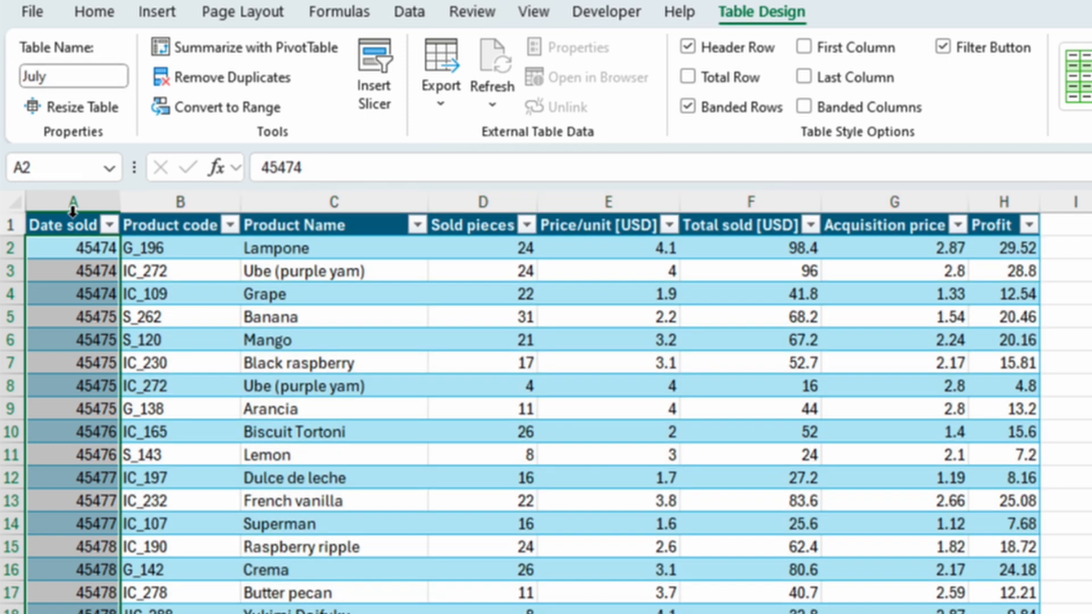
{"action": "right_click", "coordinate": [73, 261]}
{"action": "left_click", "coordinate": [188, 613]}
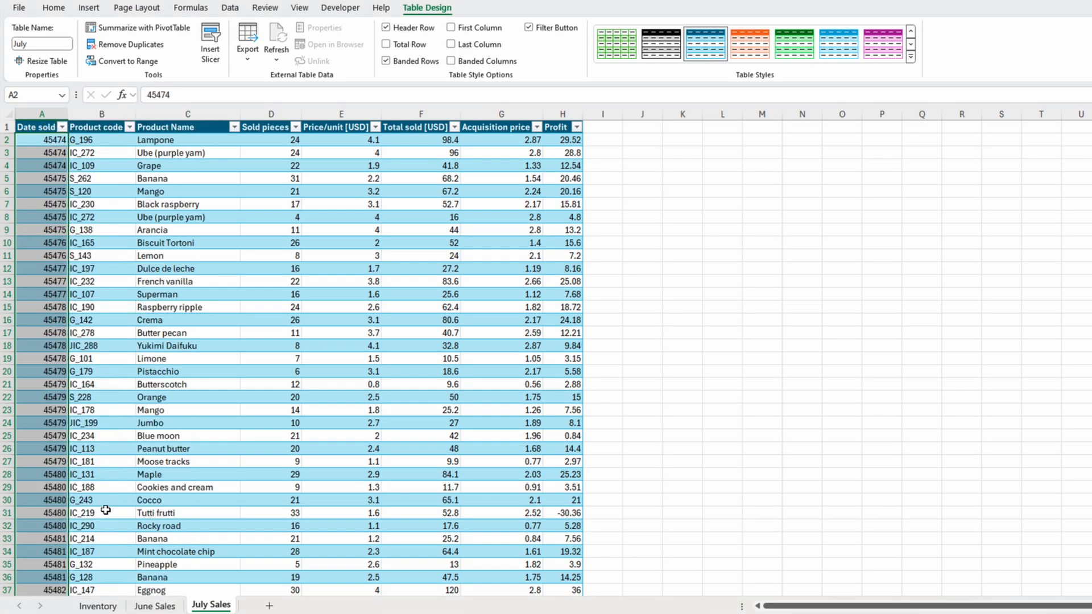
{"action": "left_click", "coordinate": [32, 409]}
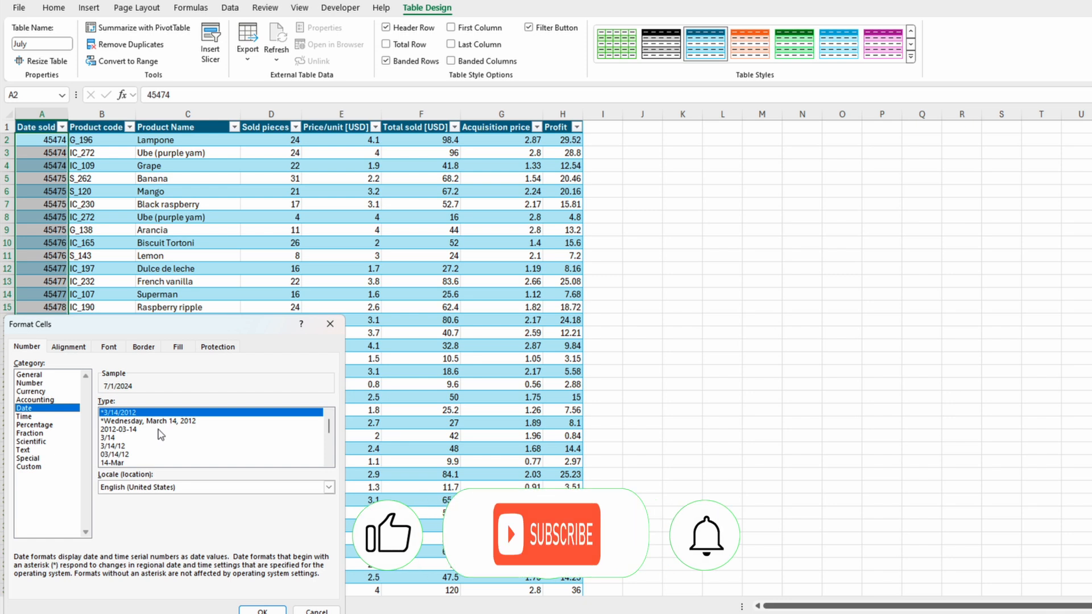
{"action": "scroll", "coordinate": [330, 462], "scroll_direction": "down", "scroll_amount": 2}
{"action": "left_click", "coordinate": [126, 437]}
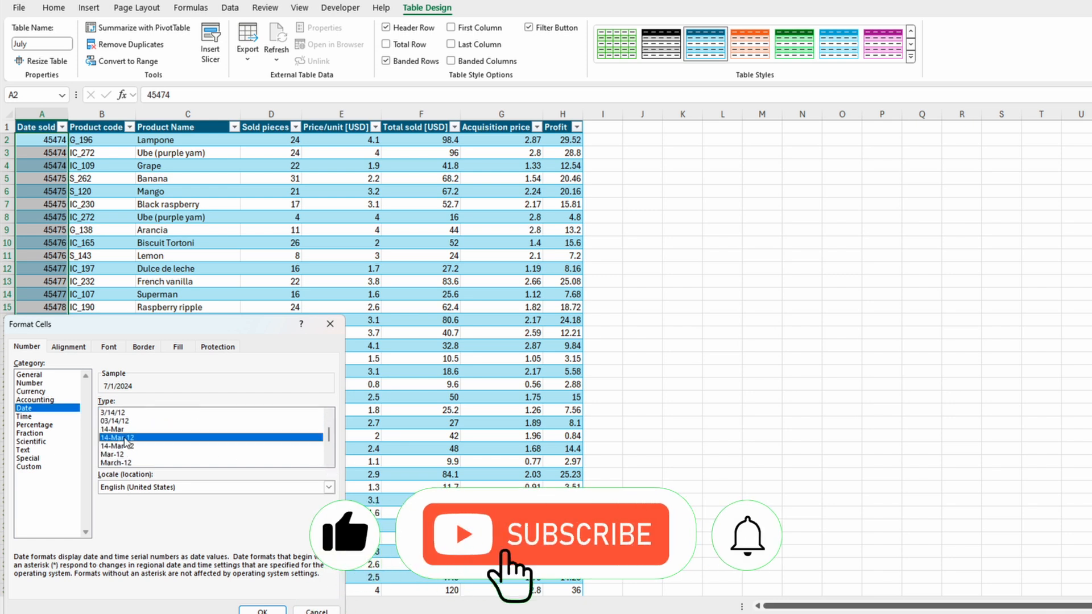
{"action": "left_click", "coordinate": [262, 610]}
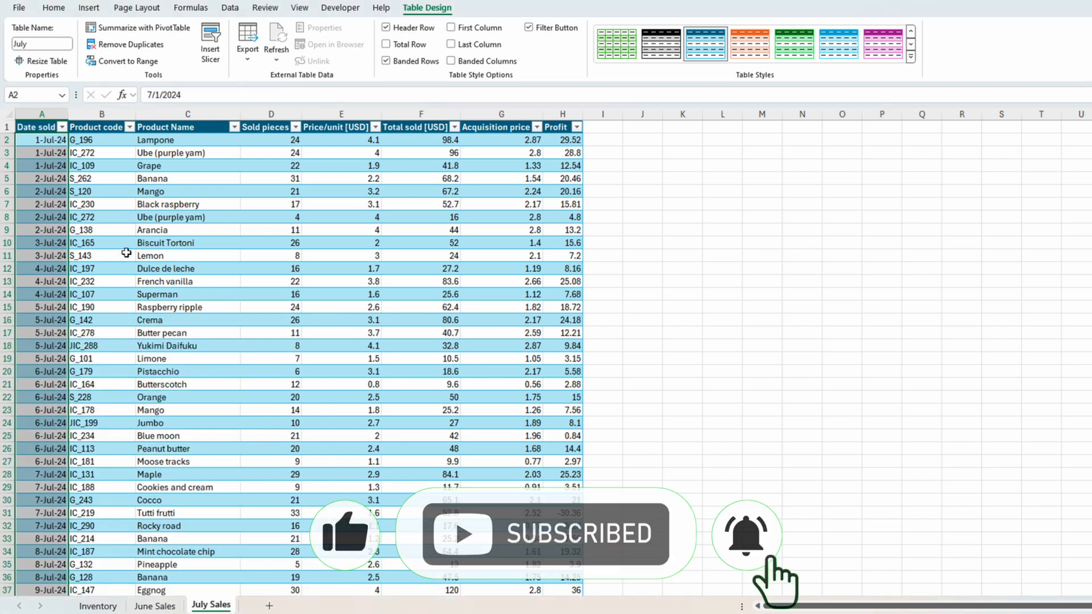
Start a SUM formula in cell K2 of the July Sales sheet with an open structured reference to the June table, =SUM(June[
{"action": "left_click", "coordinate": [627, 155]}
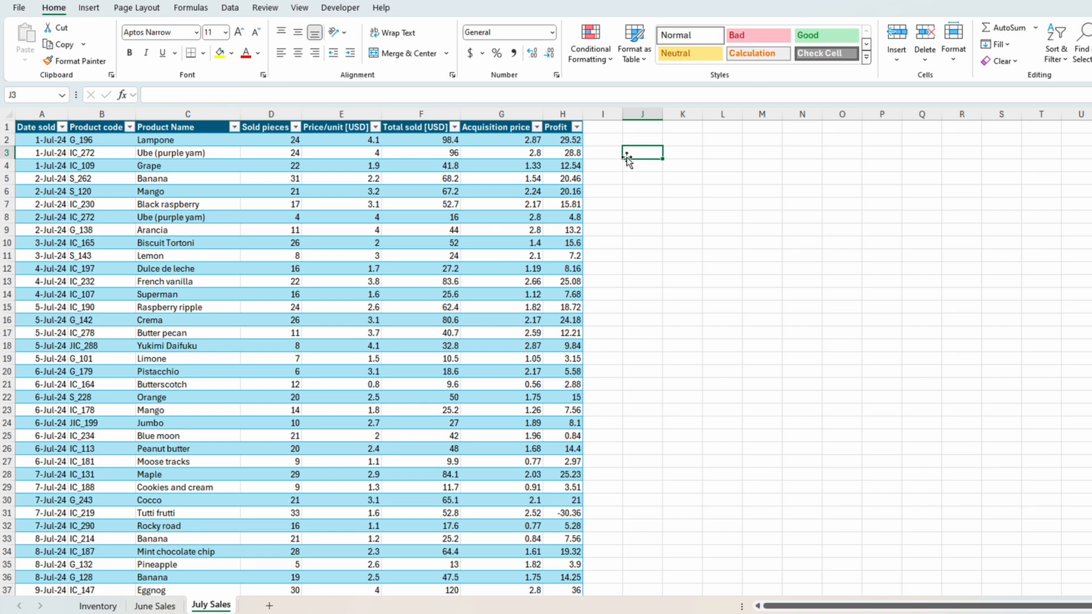
{"action": "left_click", "coordinate": [680, 142]}
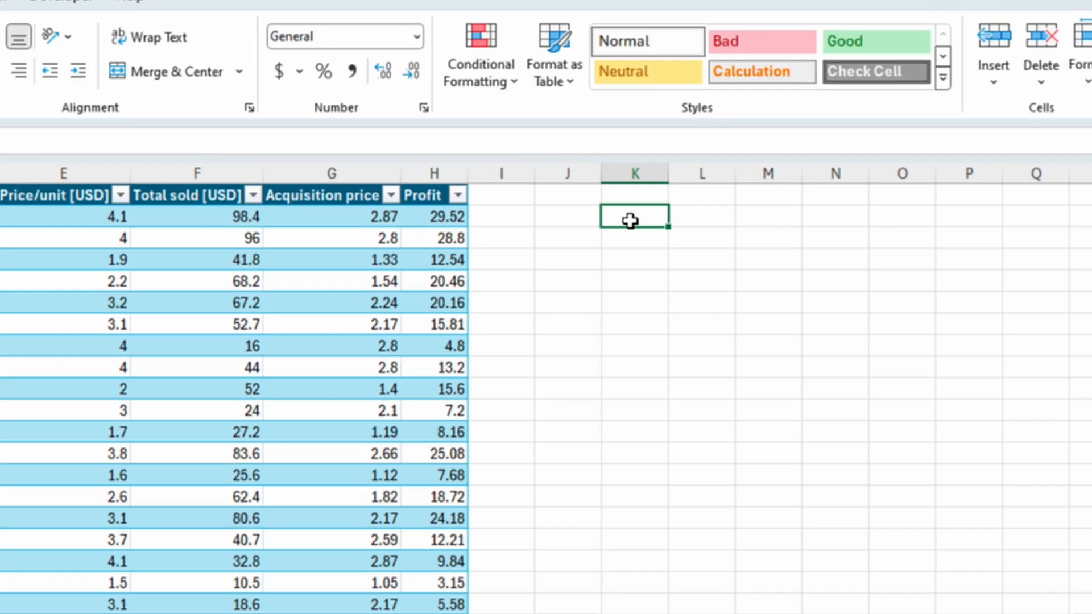
{"action": "type", "text": "=SUM("}
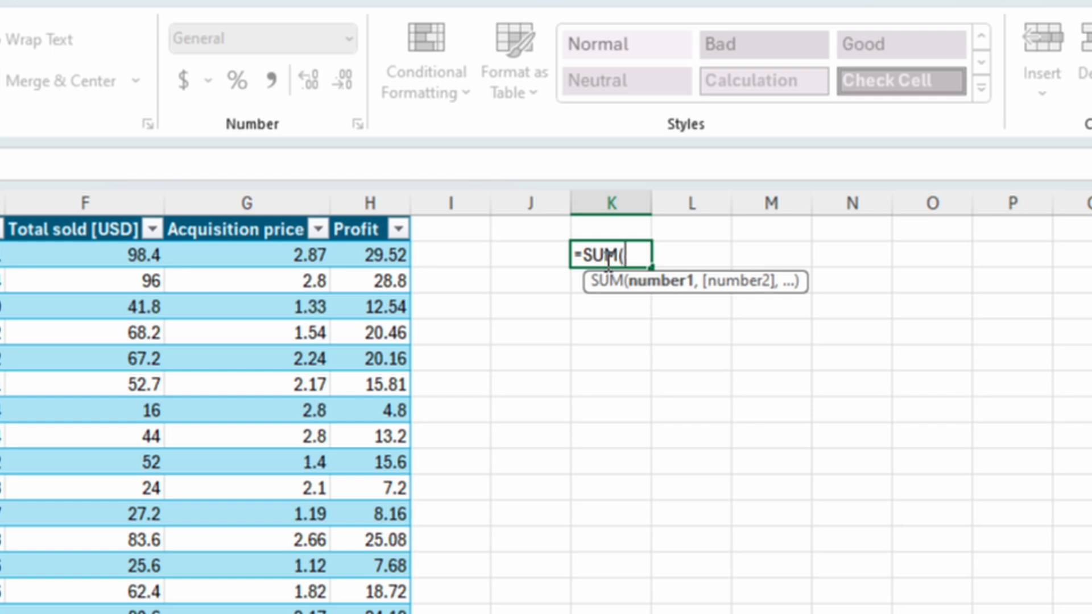
{"action": "type", "text": "Jun"}
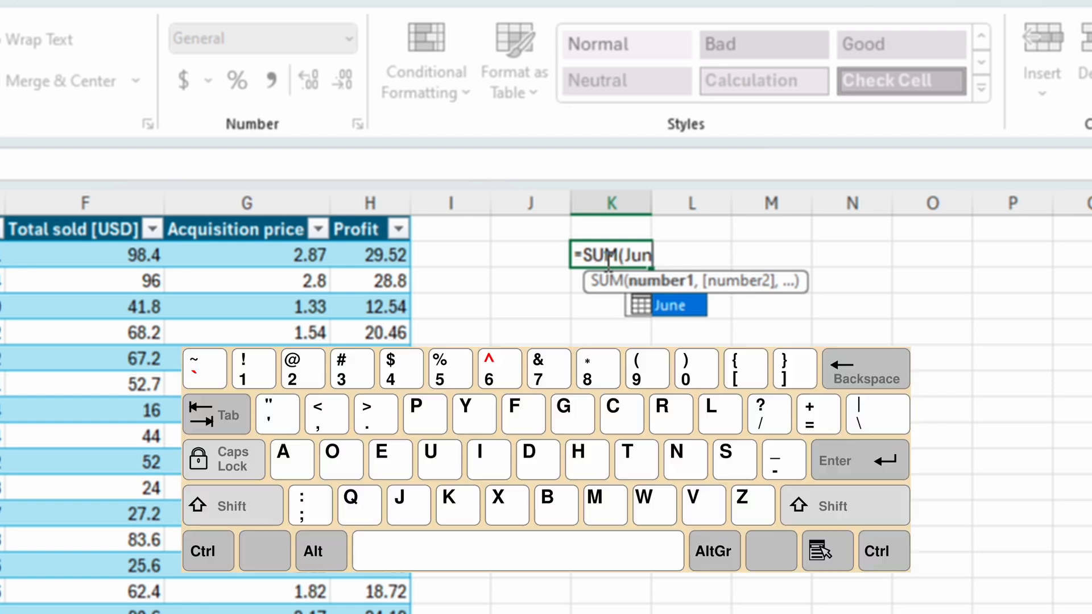
{"action": "key", "text": "Tab"}
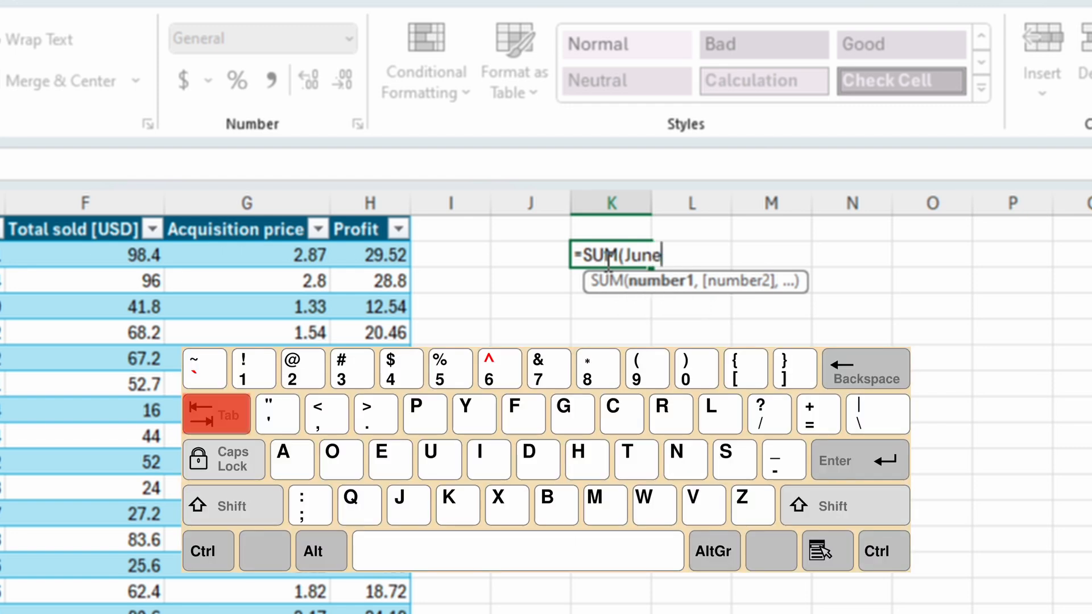
{"action": "type", "text": "("}
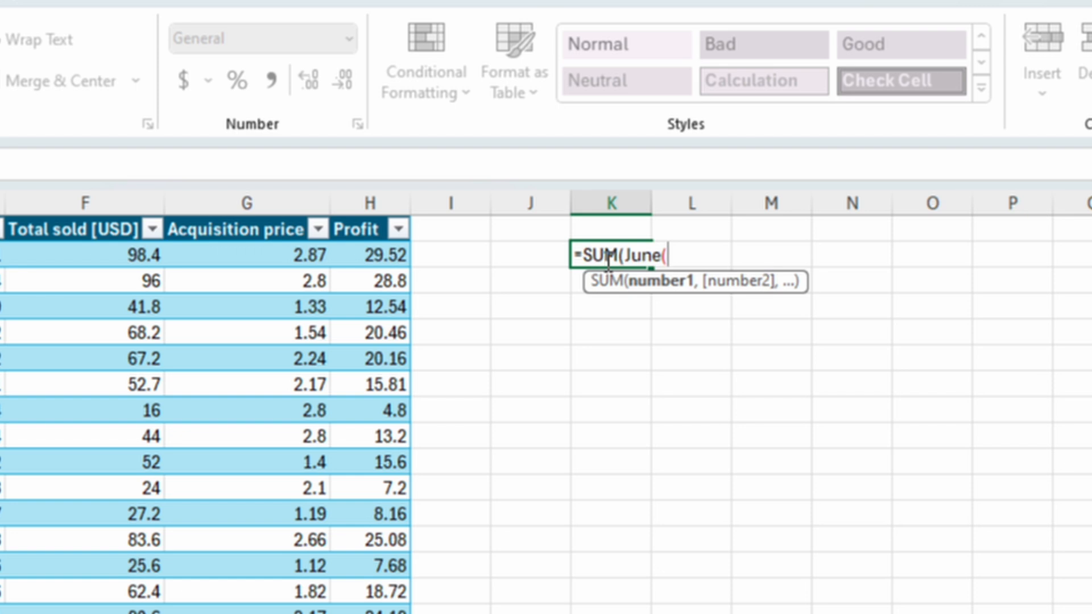
{"action": "key", "text": "BackSpace"}
{"action": "type", "text": "["}
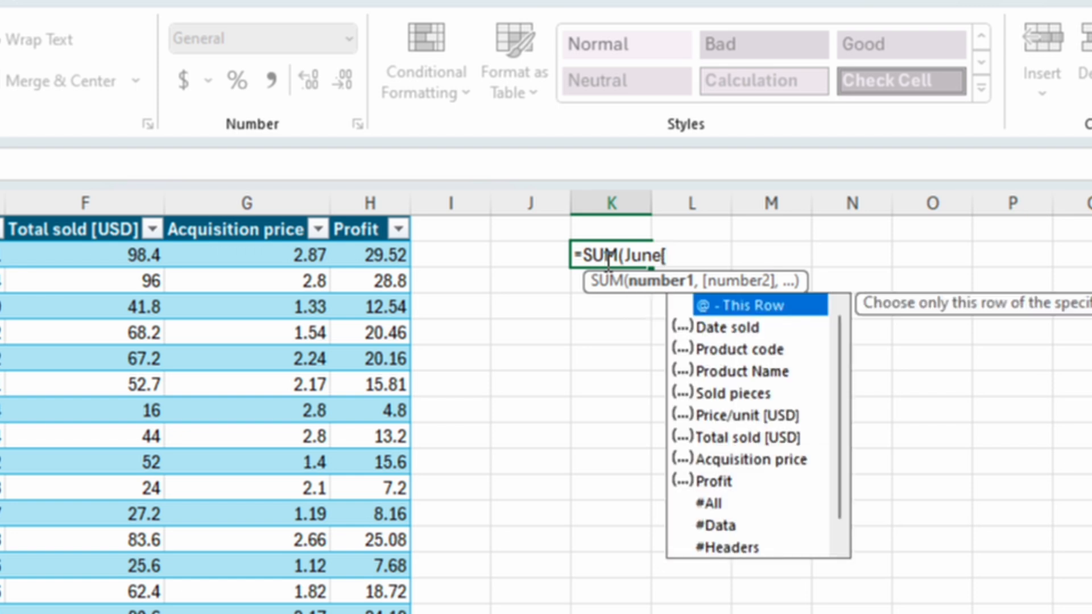
Use the June table's Total sold [USD] column as the first SUM argument, closing its reference with a bracket and a comma
{"action": "key", "text": "Down"}
{"action": "key", "text": "Down"}
{"action": "key", "text": "Down"}
{"action": "key", "text": "Down"}
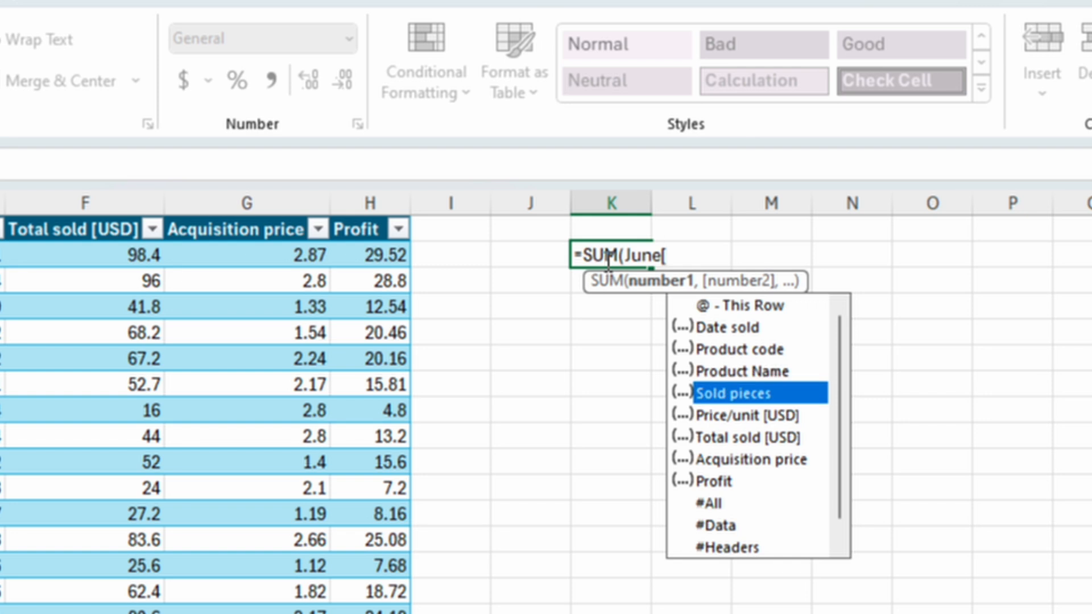
{"action": "key", "text": "Down"}
{"action": "key", "text": "Down"}
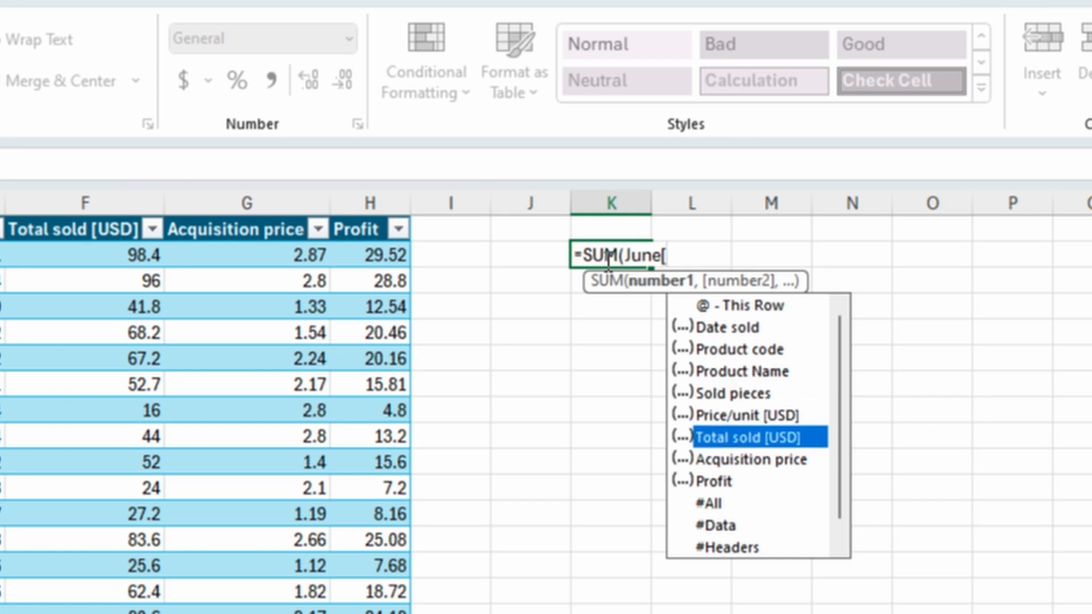
{"action": "key", "text": "Tab"}
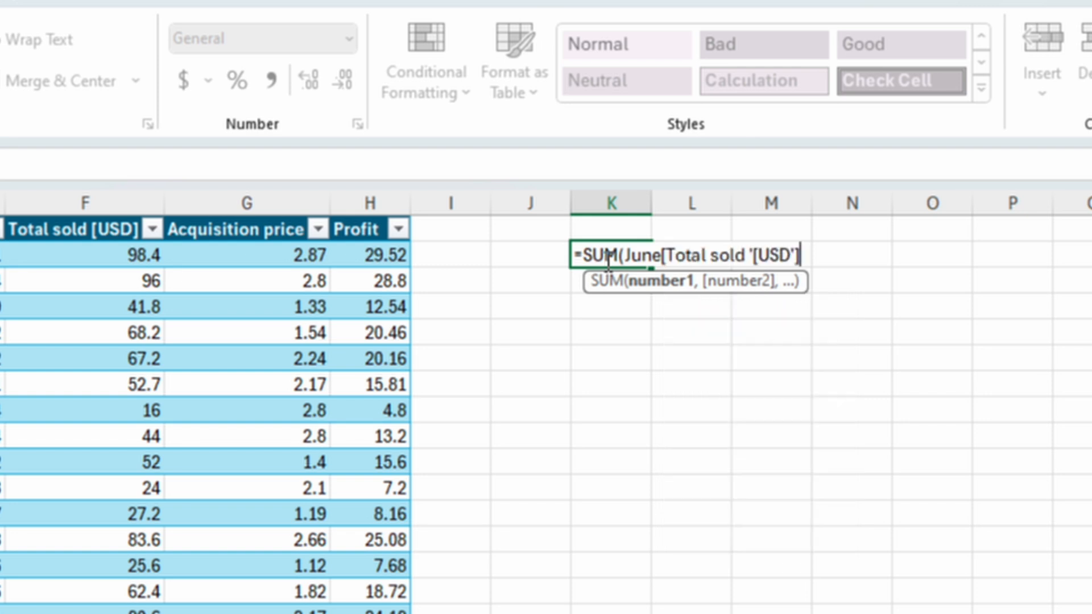
{"action": "type", "text": ",July=="}
{"action": "key", "text": "BackSpace"}
{"action": "key", "text": "BackSpace"}
{"action": "key", "text": "BackSpace"}
{"action": "key", "text": "BackSpace"}
{"action": "key", "text": "BackSpace"}
{"action": "key", "text": "BackSpace"}
{"action": "key", "text": "BackSpace"}
{"action": "type", "text": "],"}
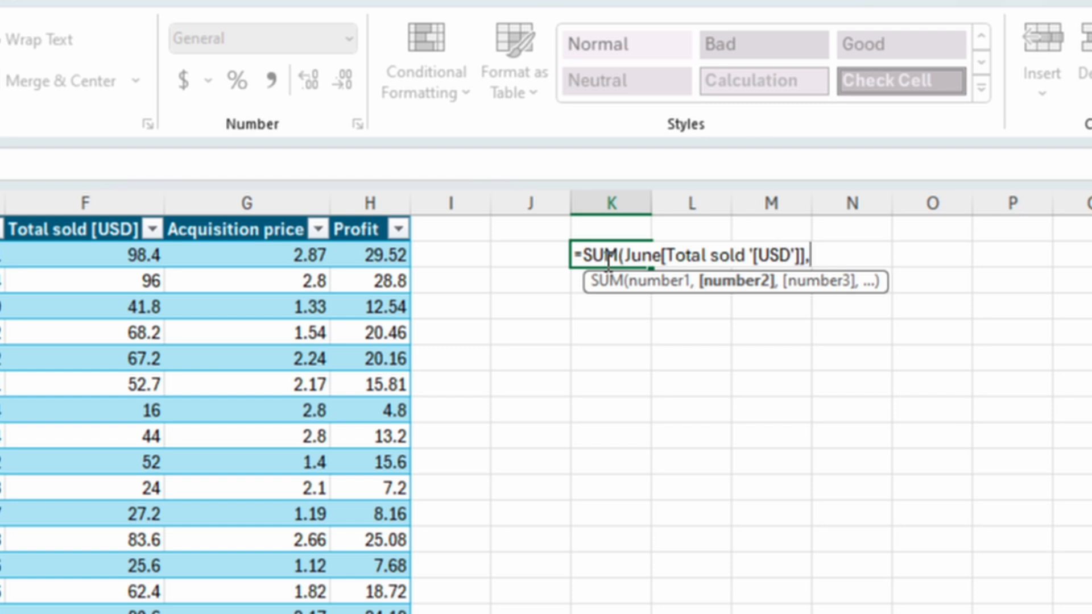
Add the July table's Total sold [USD] column as the second SUM argument and complete the formula in K2
{"action": "type", "text": "J"}
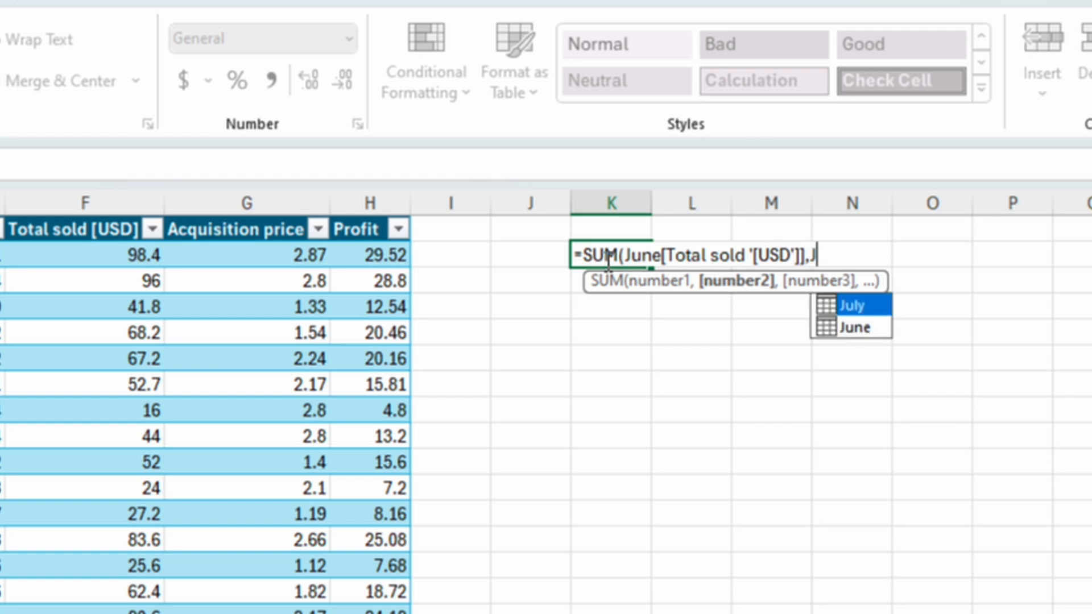
{"action": "key", "text": "Tab"}
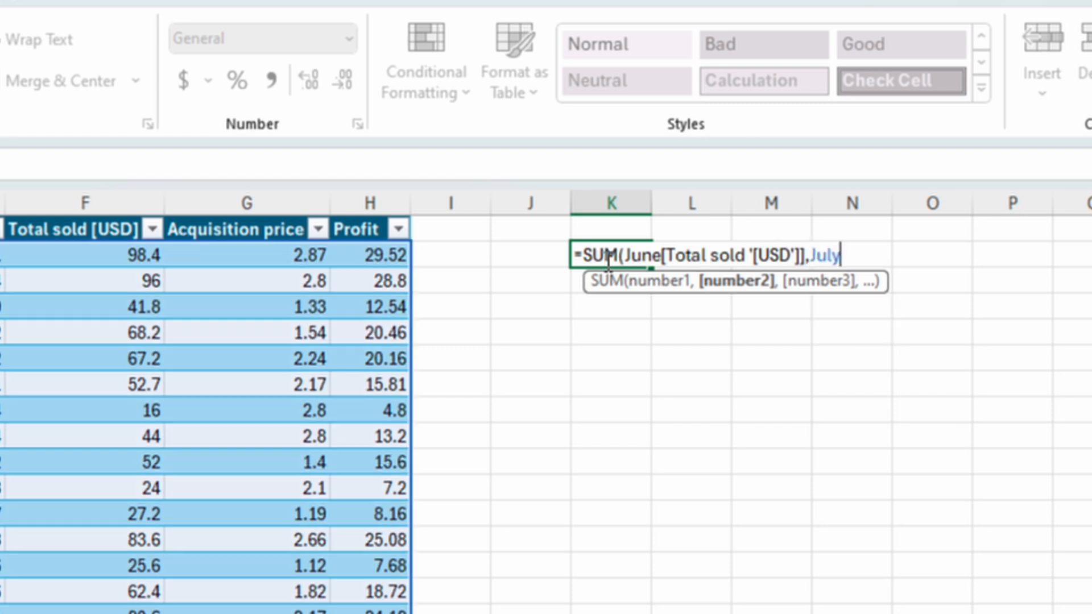
{"action": "type", "text": "["}
{"action": "key", "text": "Down"}
{"action": "key", "text": "Down"}
{"action": "key", "text": "Down"}
{"action": "key", "text": "Down"}
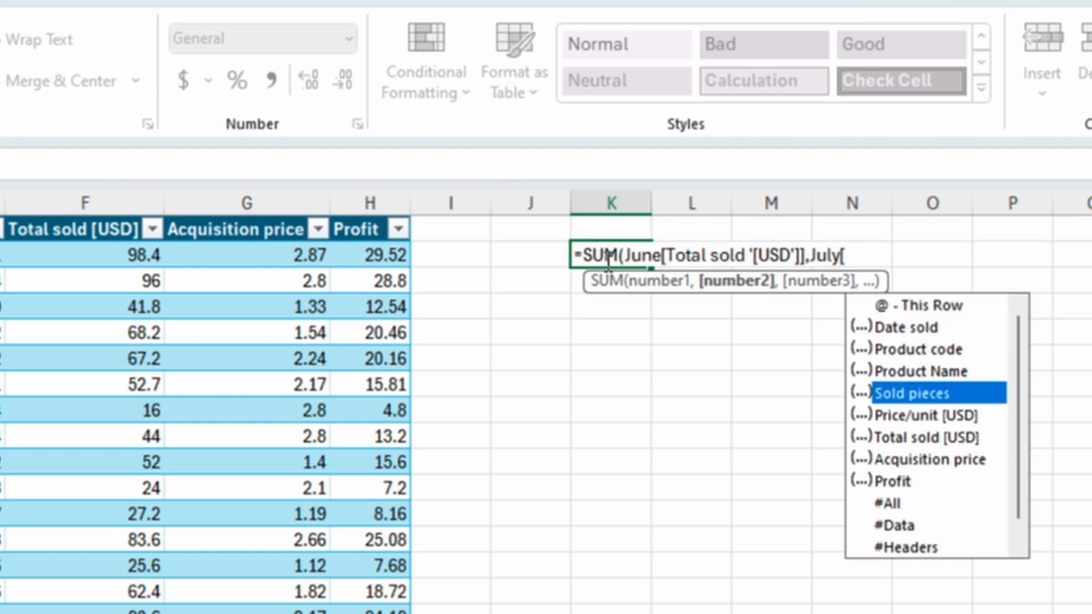
{"action": "key", "text": "Down"}
{"action": "key", "text": "Down"}
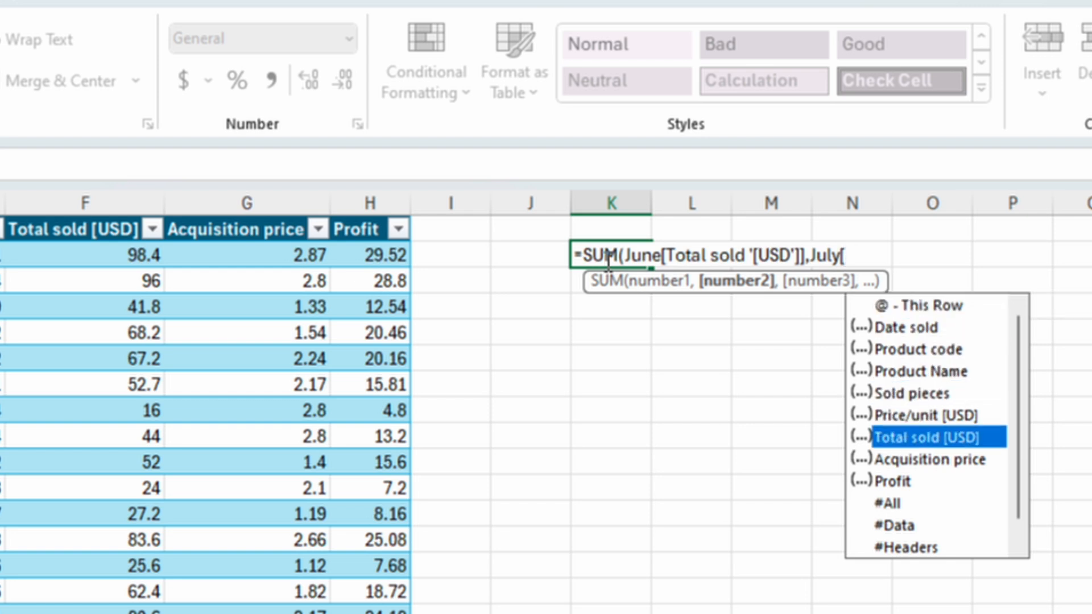
{"action": "key", "text": "Tab"}
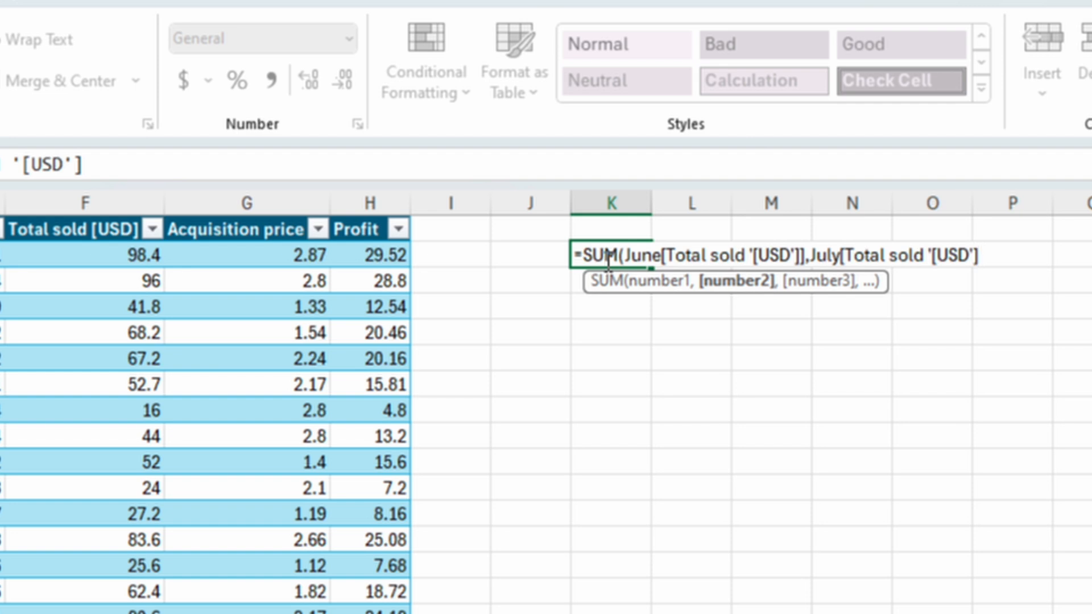
{"action": "type", "text": "])"}
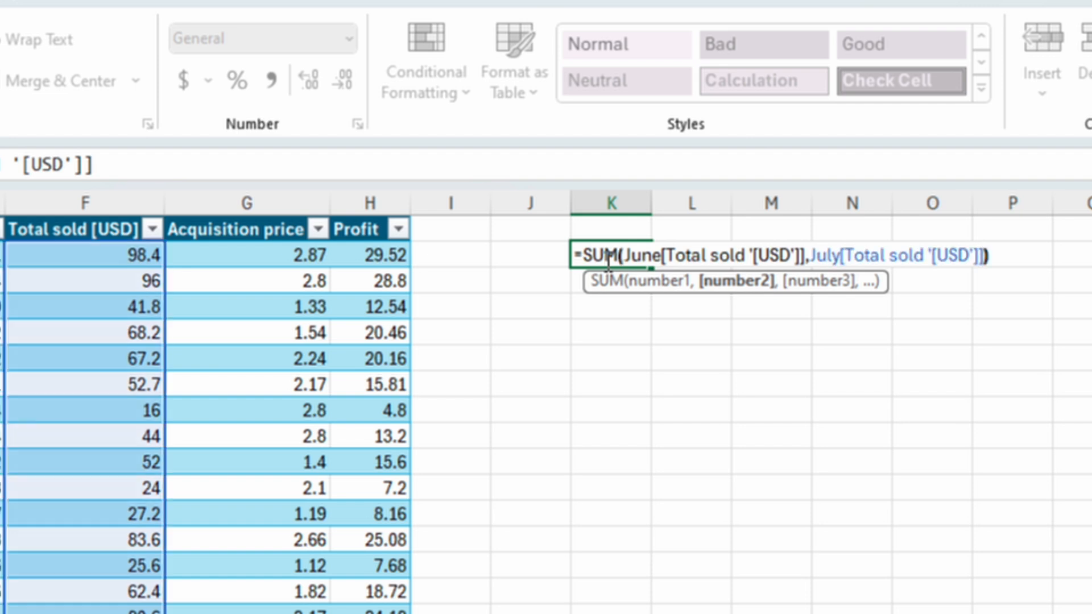
{"action": "key", "text": "Return"}
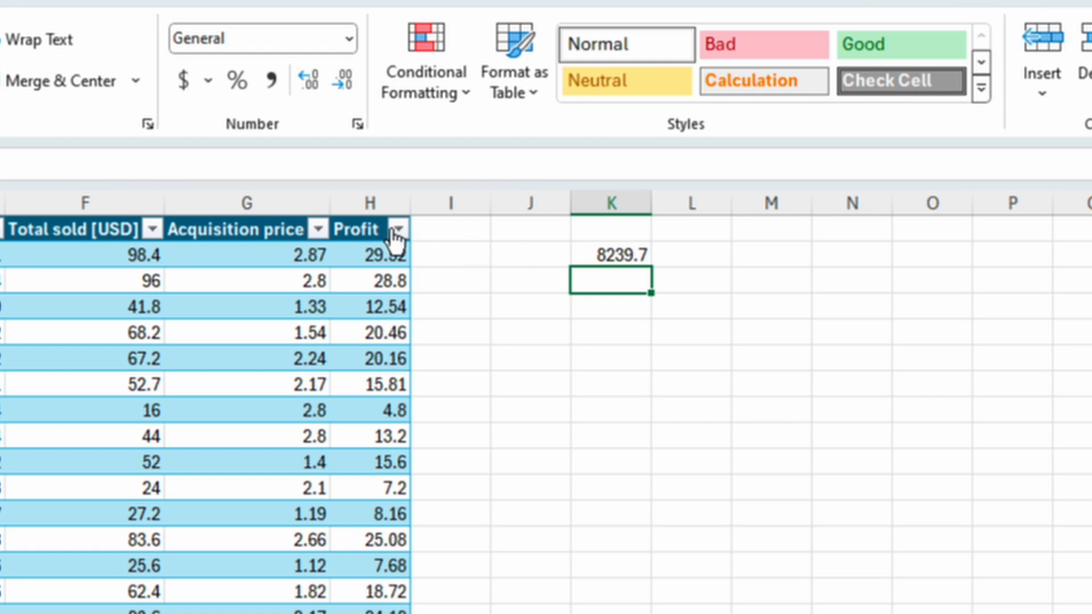
Delete the Acquisition price column from the July table and insert an empty column in its place before Profit
{"action": "right_click", "coordinate": [254, 198]}
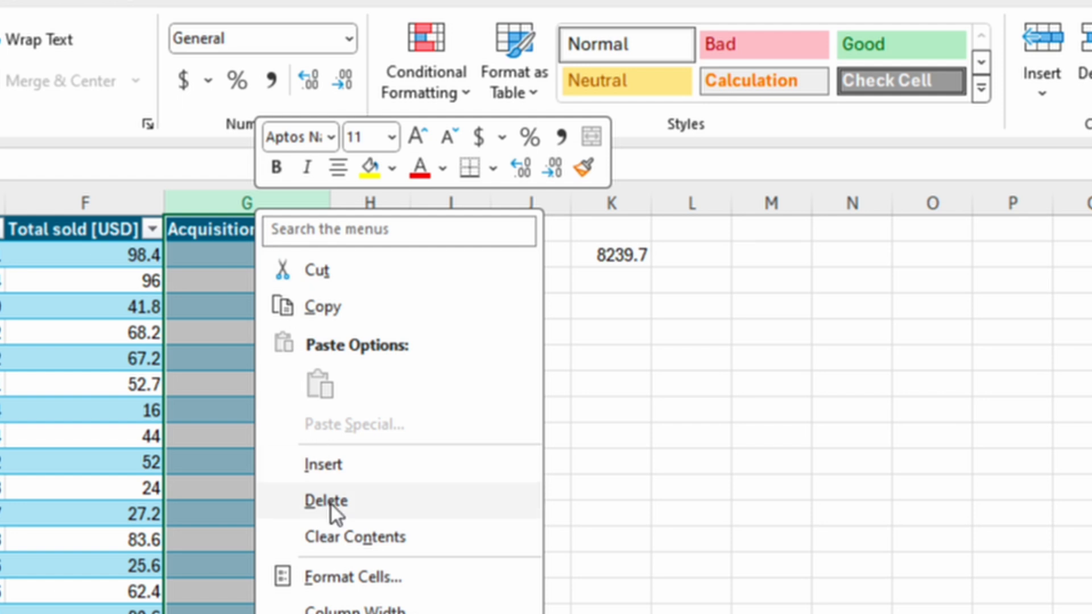
{"action": "left_click", "coordinate": [331, 504]}
{"action": "right_click", "coordinate": [196, 206]}
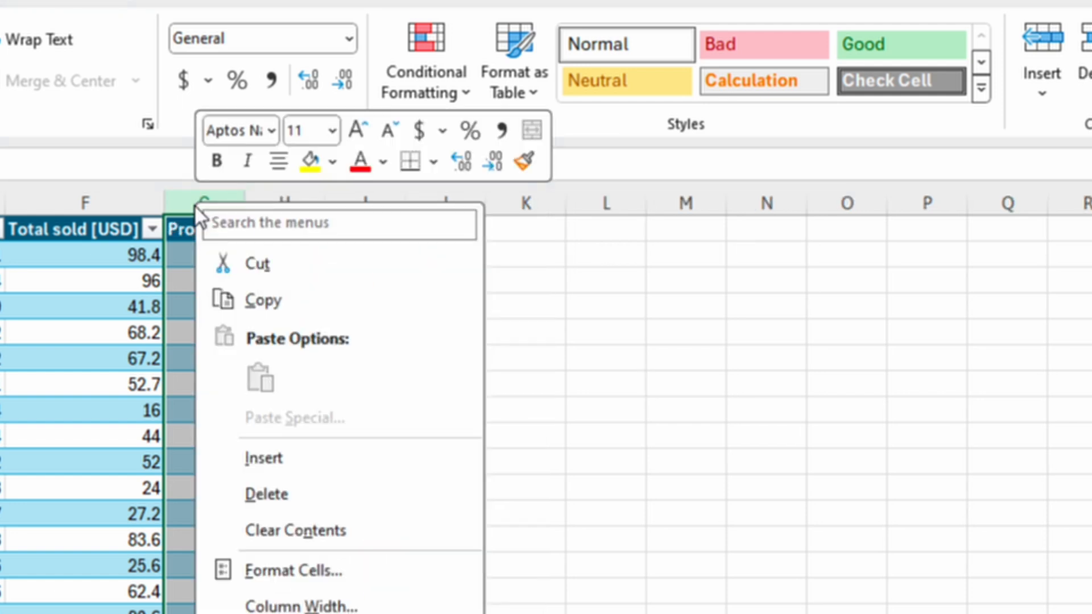
{"action": "left_click", "coordinate": [277, 458]}
Rename the header of the new column G in the July table as Acquisition price
{"action": "double_click", "coordinate": [263, 228]}
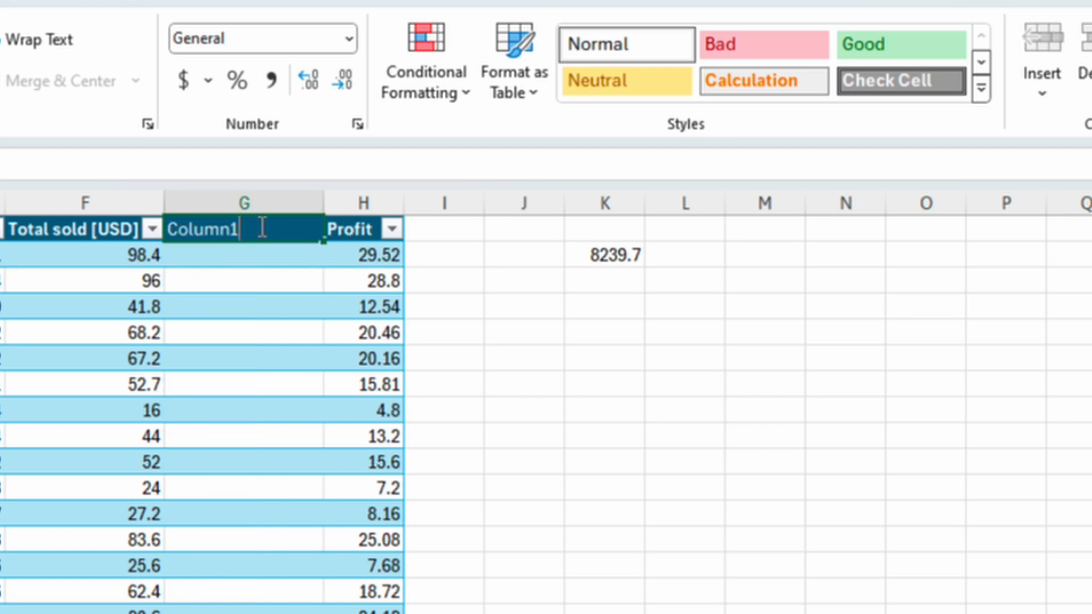
{"action": "left_click_drag", "start_coordinate": [262, 228], "coordinate": [166, 229]}
{"action": "key", "text": "BackSpace"}
{"action": "type", "text": "Acquisition"}
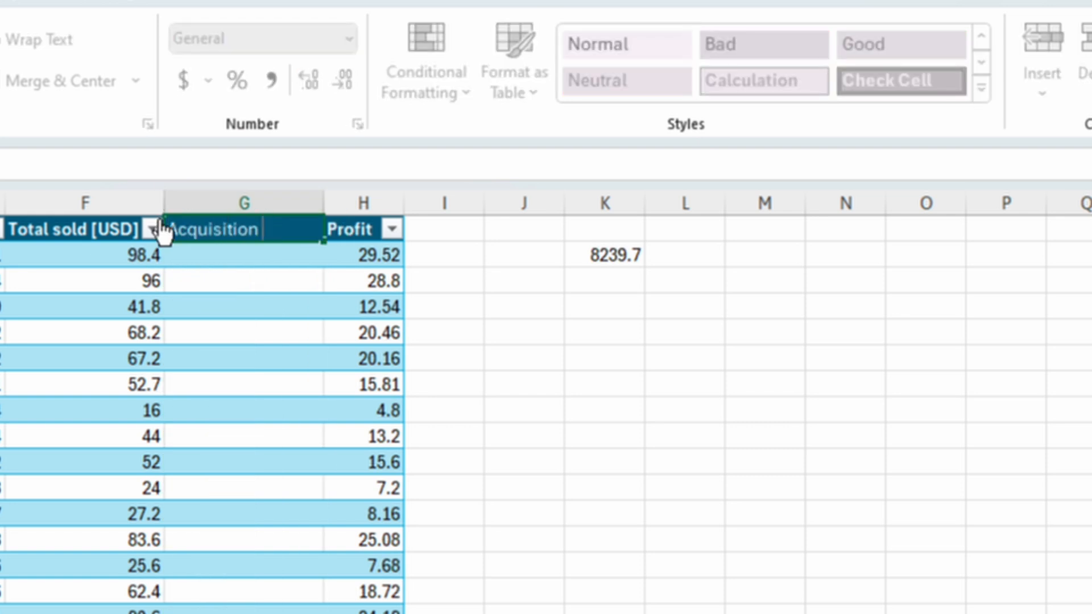
{"action": "type", "text": " price"}
{"action": "key", "text": "Return"}
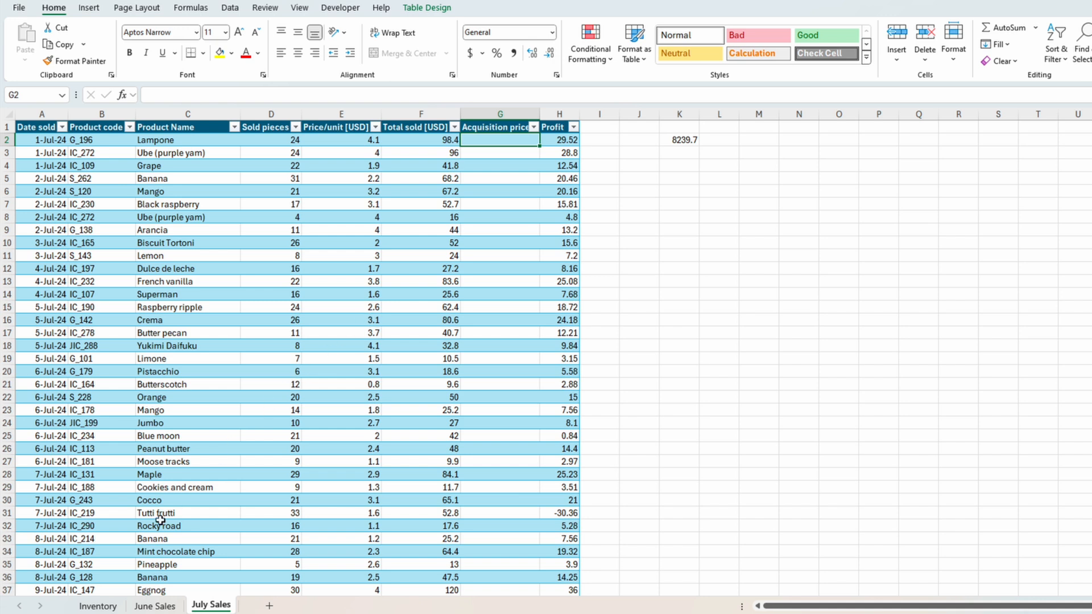
Convert the whole data range A1:H85 on the Inventory sheet into a table with headers
{"action": "left_click", "coordinate": [98, 607]}
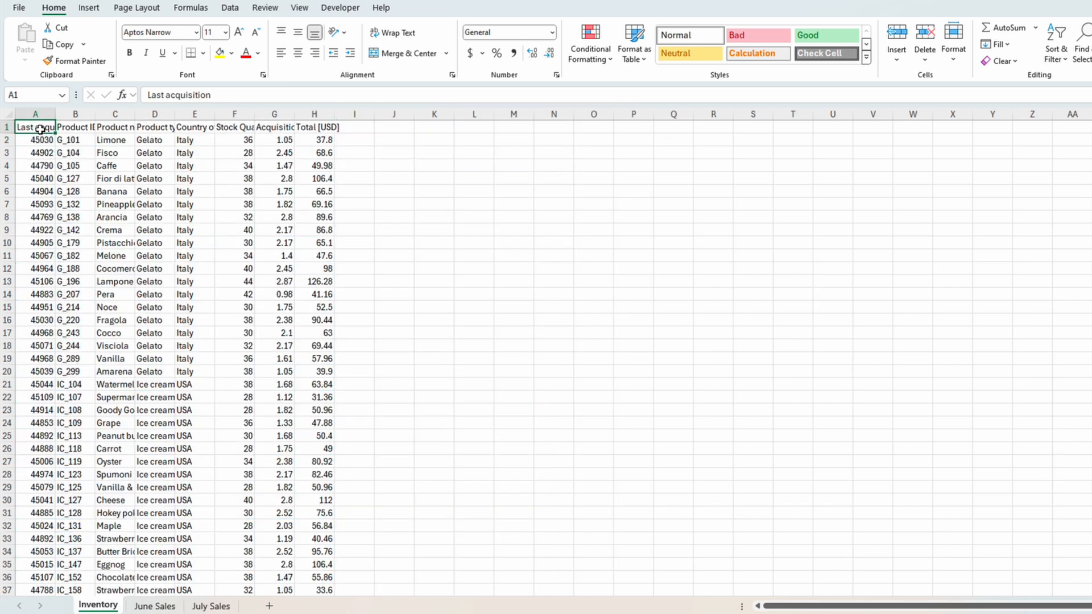
{"action": "key", "text": "ctrl+shift+End"}
{"action": "left_click", "coordinate": [88, 8]}
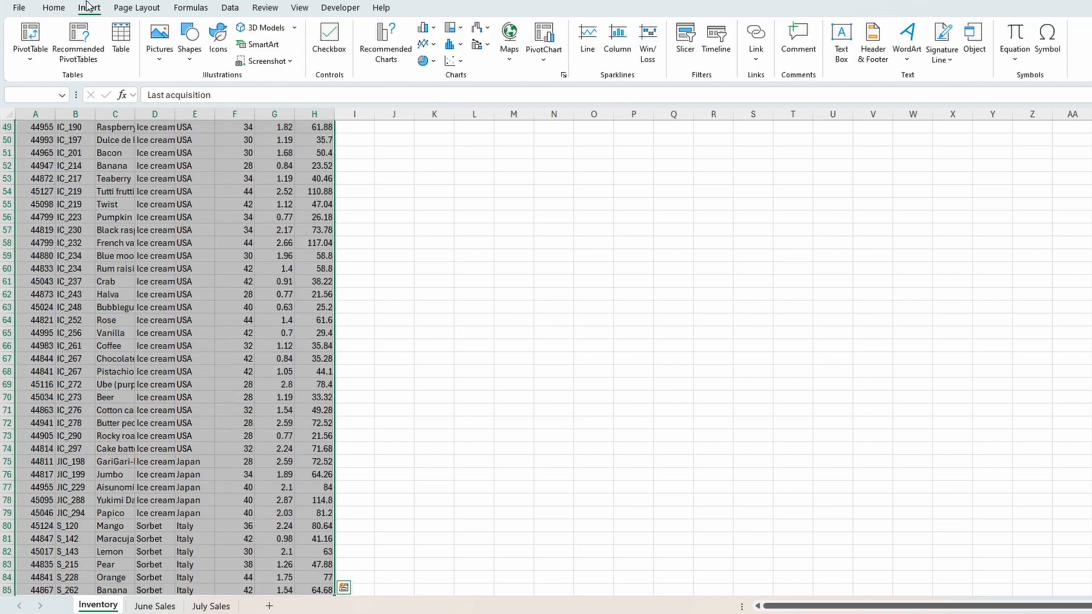
{"action": "left_click", "coordinate": [121, 38]}
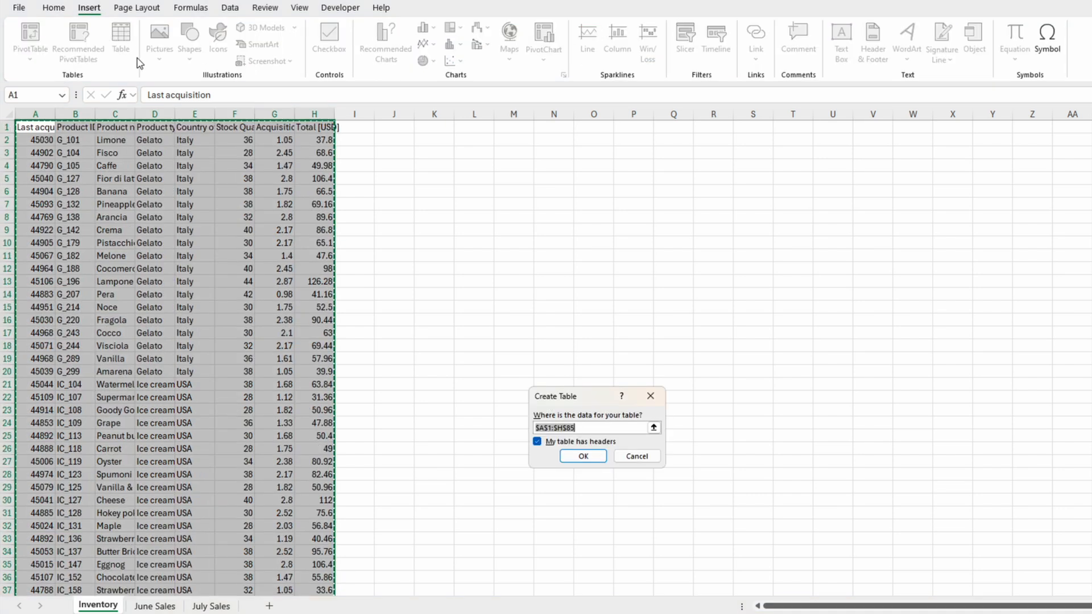
{"action": "key", "text": "Return"}
Rename the new table on the Inventory sheet as Inventory
{"action": "left_click", "coordinate": [50, 45]}
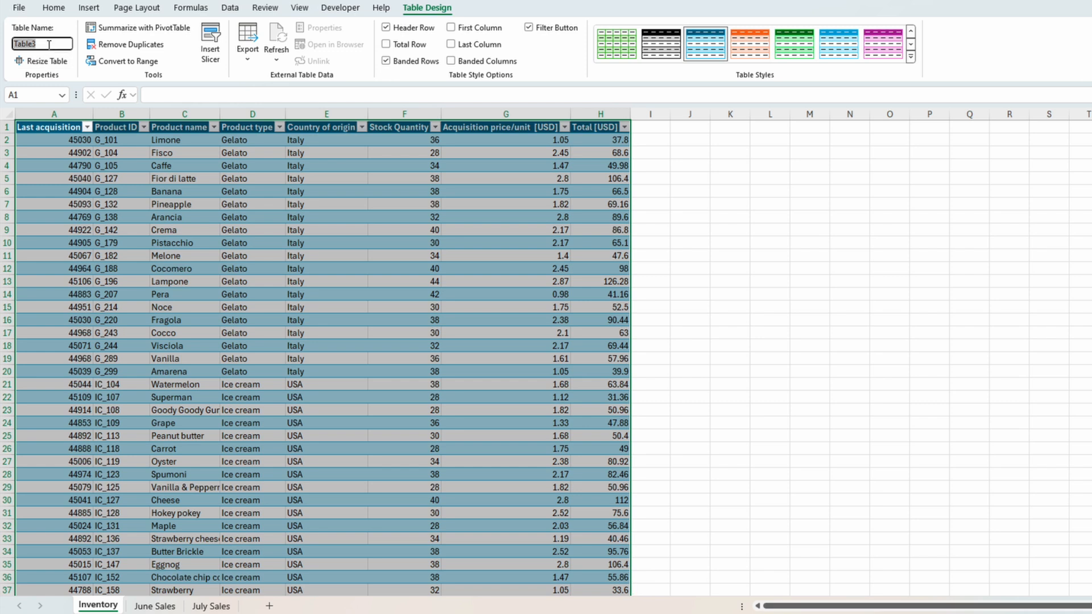
{"action": "type", "text": "Inventory"}
{"action": "key", "text": "Return"}
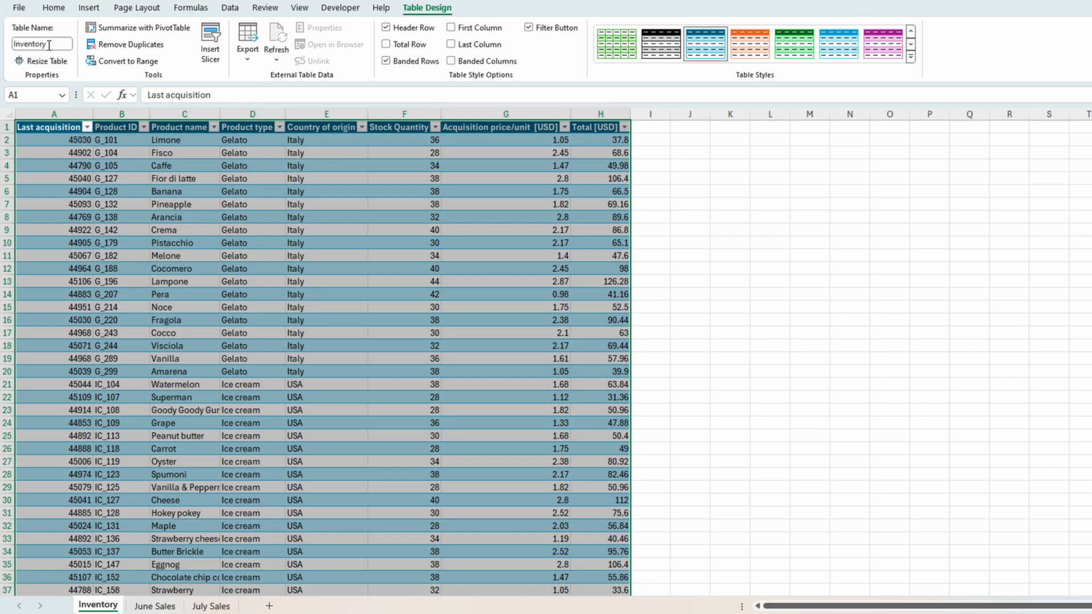
On the July Sales sheet, start an XLOOKUP formula in G2 with the same row's Product code as the lookup value
{"action": "left_click", "coordinate": [215, 606]}
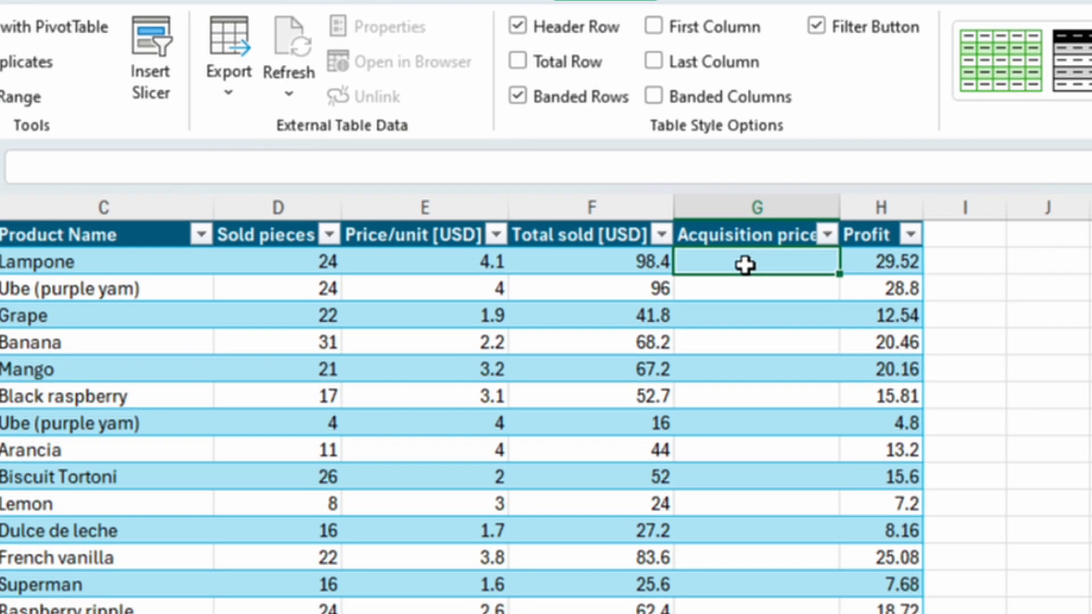
{"action": "type", "text": "=X"}
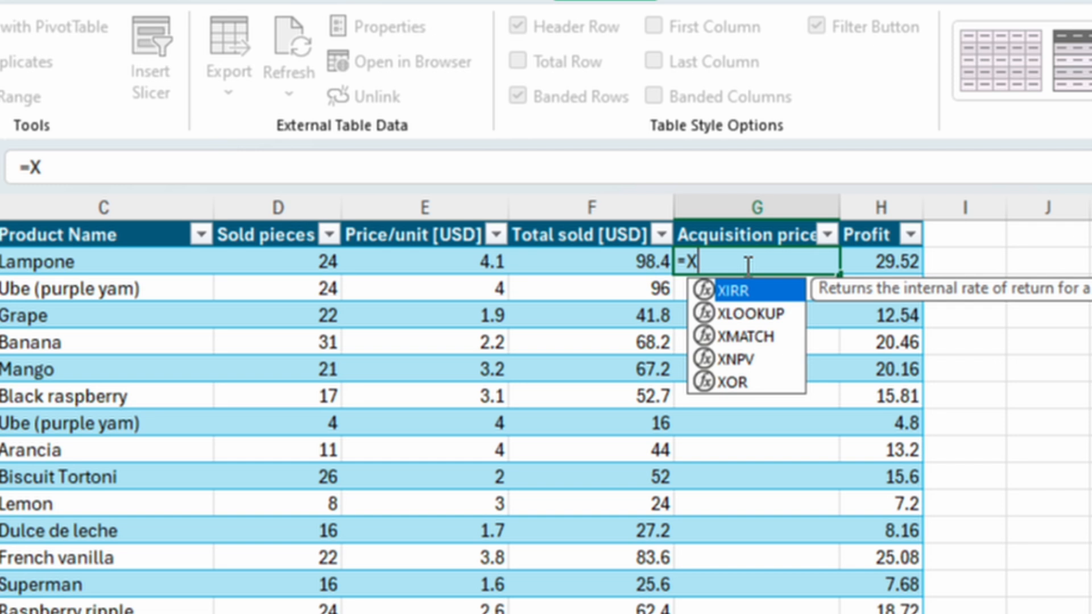
{"action": "key", "text": "Down"}
{"action": "key", "text": "Tab"}
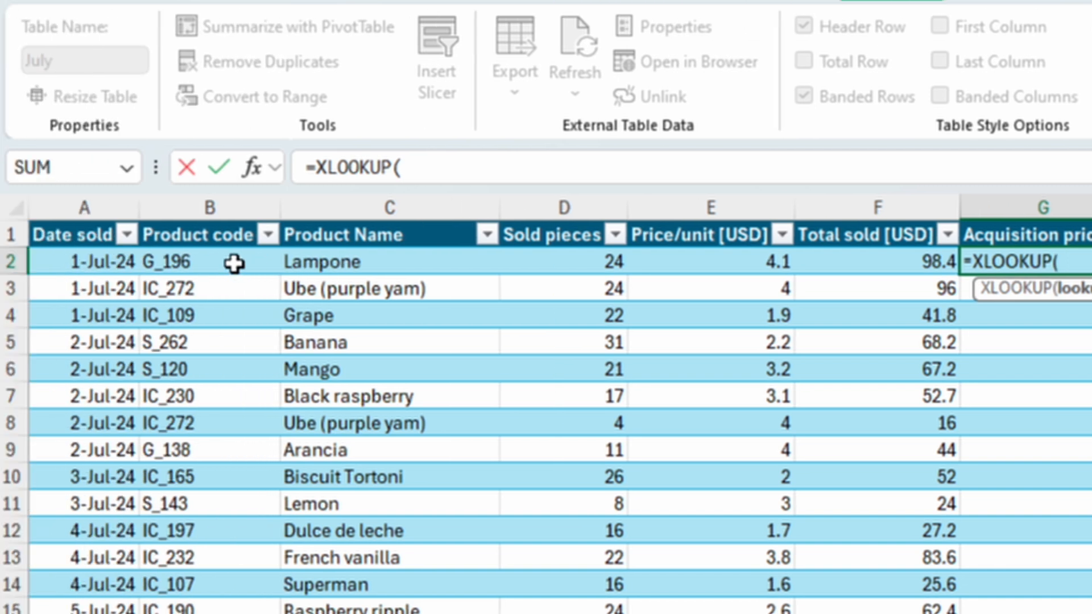
{"action": "left_click", "coordinate": [234, 262]}
{"action": "type", "text": ","}
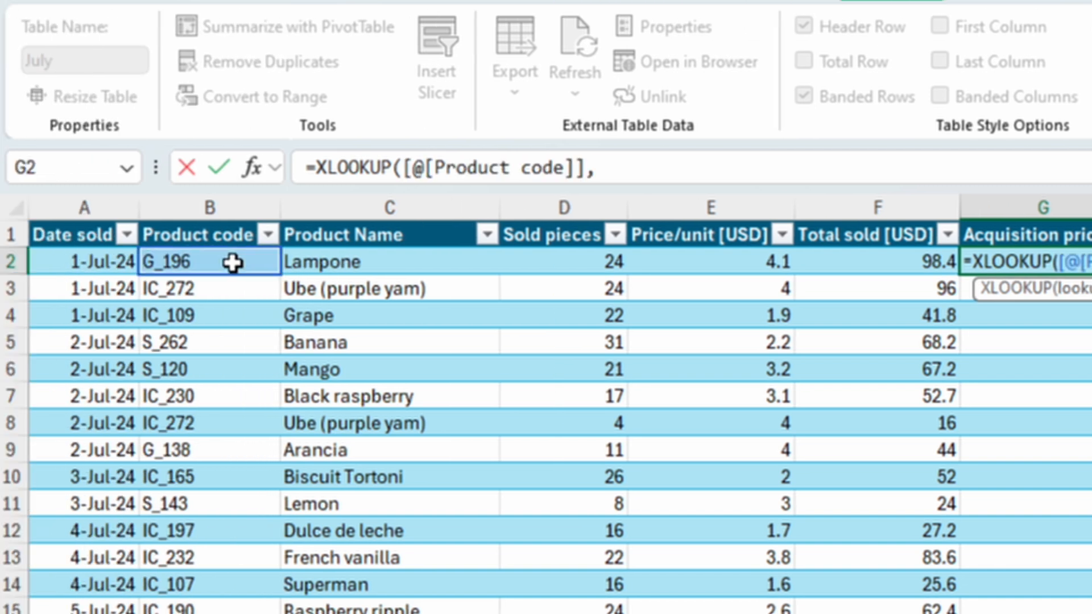
Set the lookup array of the XLOOKUP in G2 to the Product ID column of the Inventory table
{"action": "type", "text": "Invent"}
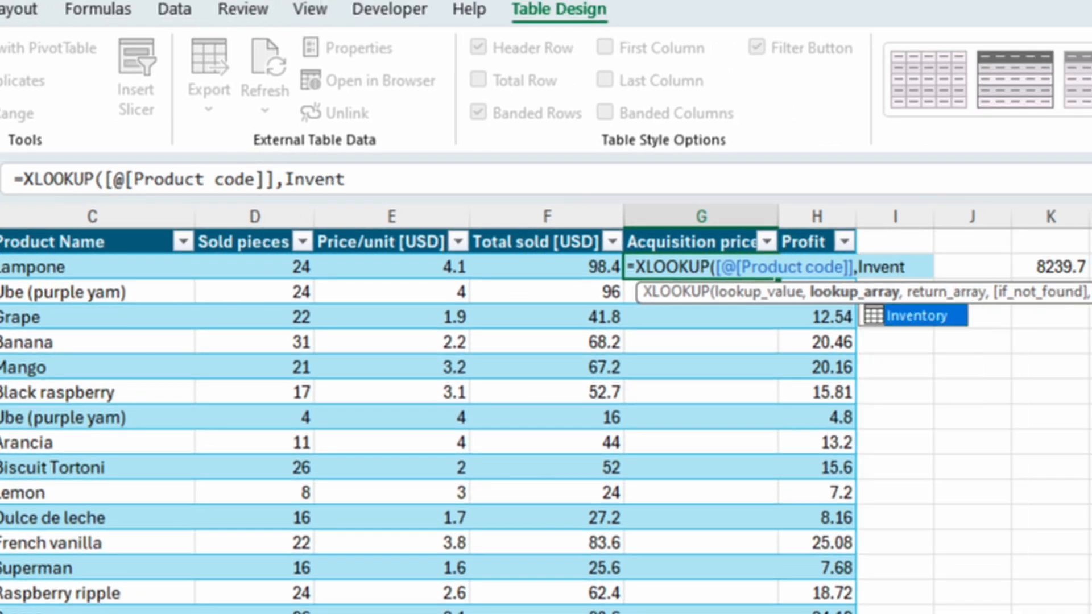
{"action": "key", "text": "Tab"}
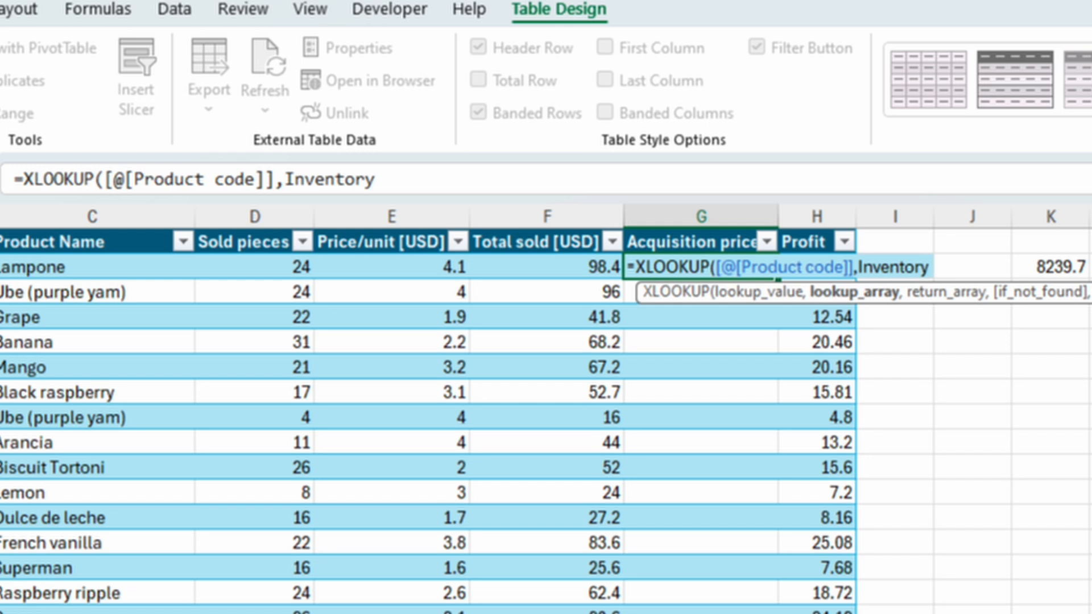
{"action": "type", "text": "["}
{"action": "key", "text": "Down"}
{"action": "key", "text": "Down"}
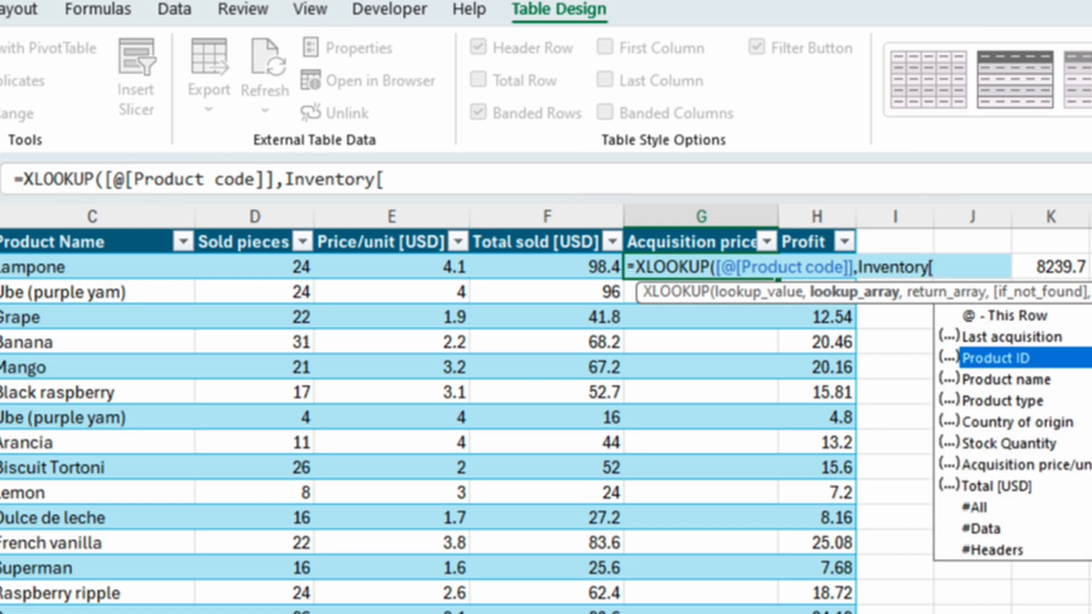
{"action": "key", "text": "Tab"}
{"action": "type", "text": "]"}
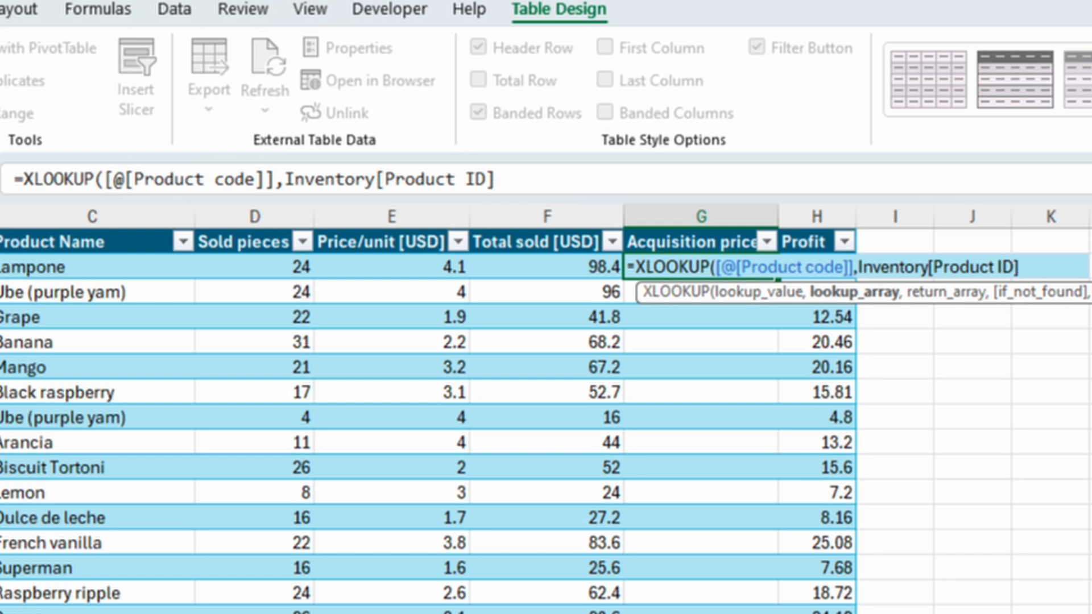
{"action": "type", "text": ","}
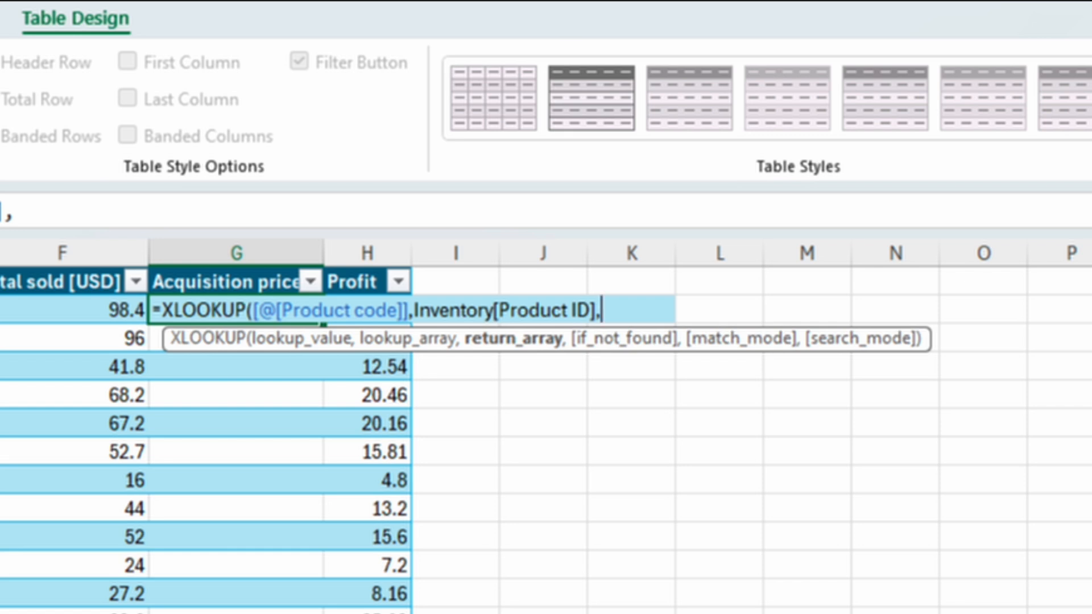
Set the return array to the Inventory table's Acquisition price/unit [USD] column and complete the XLOOKUP formula in G2
{"action": "type", "text": "Inve"}
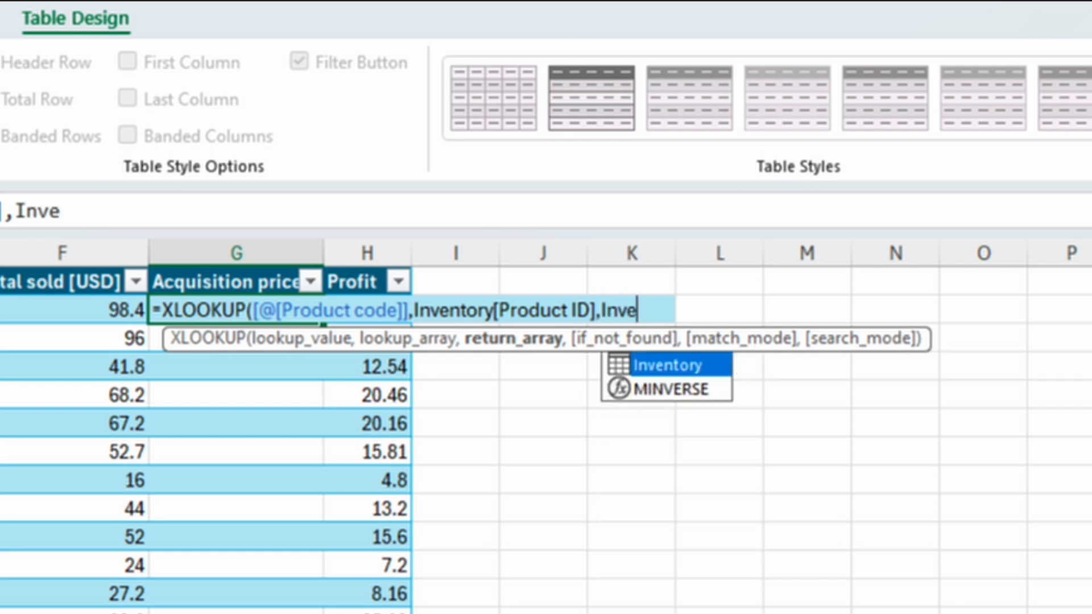
{"action": "key", "text": "Tab"}
{"action": "type", "text": "["}
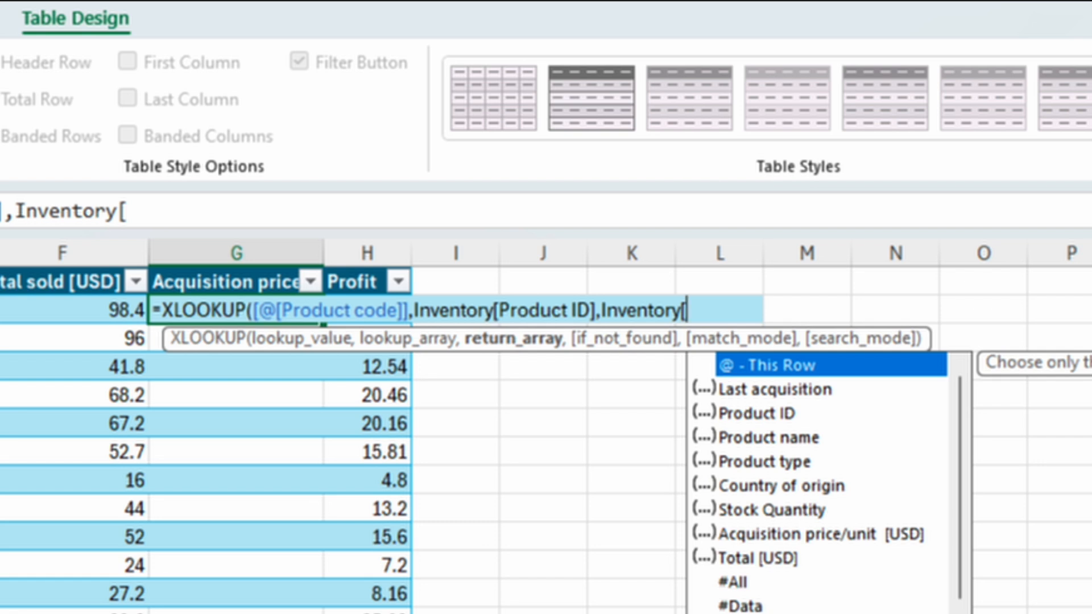
{"action": "key", "text": "Down"}
{"action": "key", "text": "Down"}
{"action": "key", "text": "Down"}
{"action": "key", "text": "Down"}
{"action": "key", "text": "Down"}
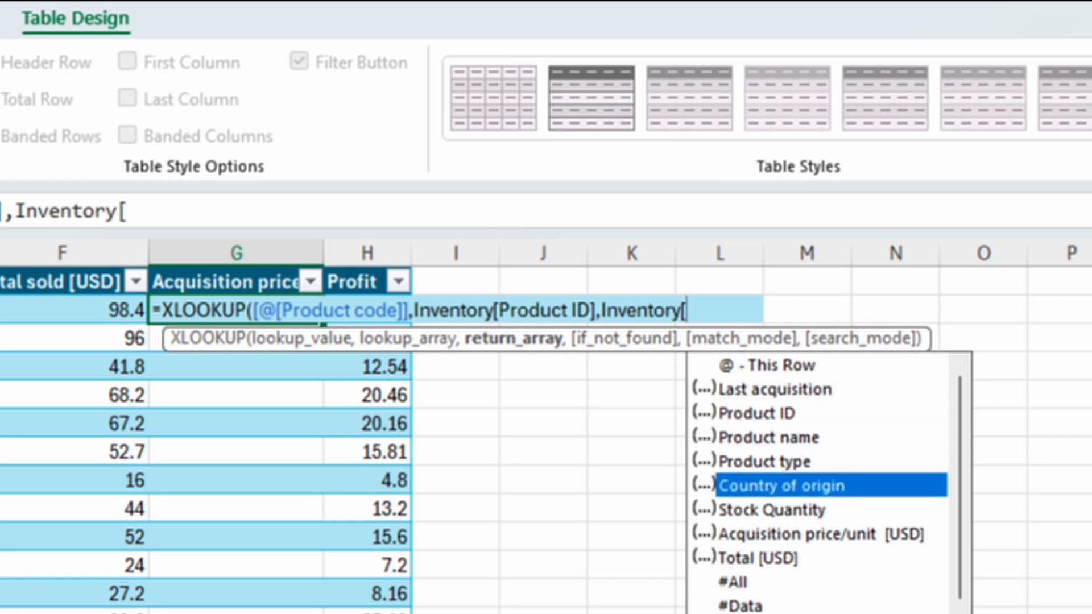
{"action": "key", "text": "Down"}
{"action": "key", "text": "Down"}
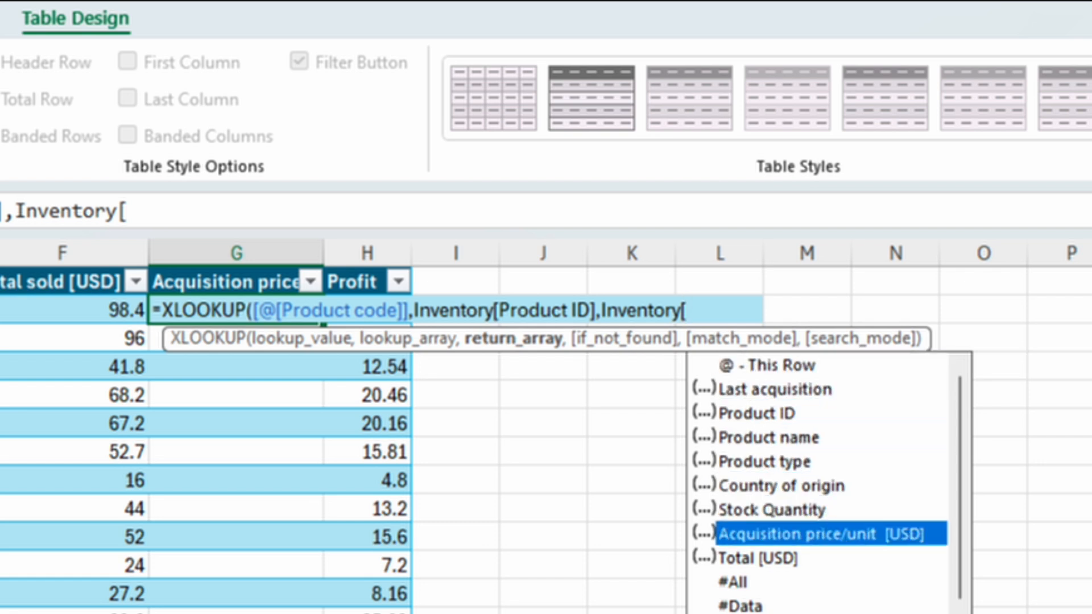
{"action": "key", "text": "Tab"}
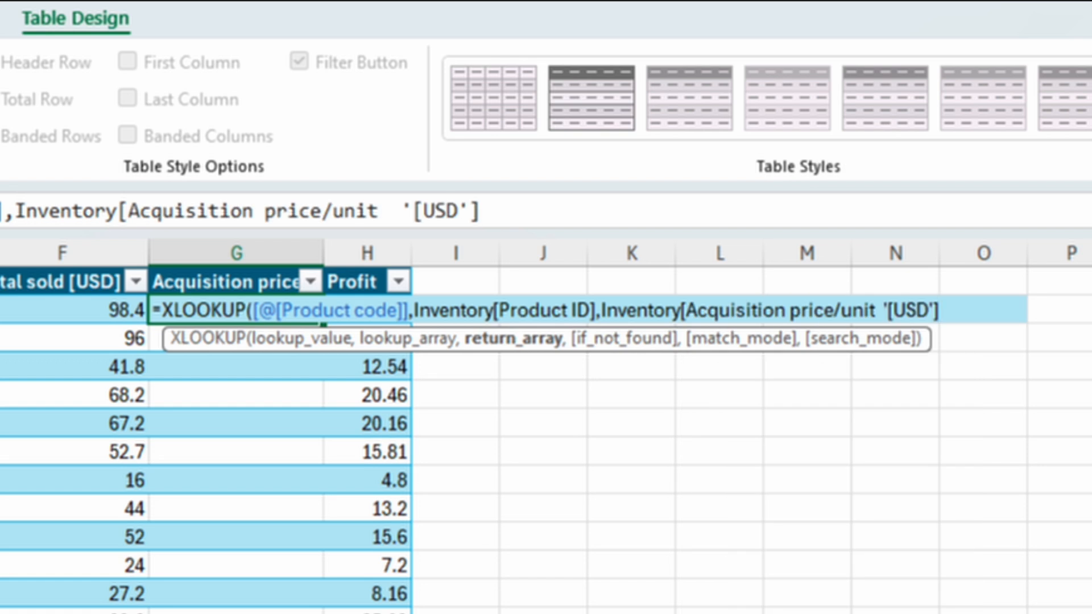
{"action": "type", "text": "])"}
{"action": "key", "text": "Return"}
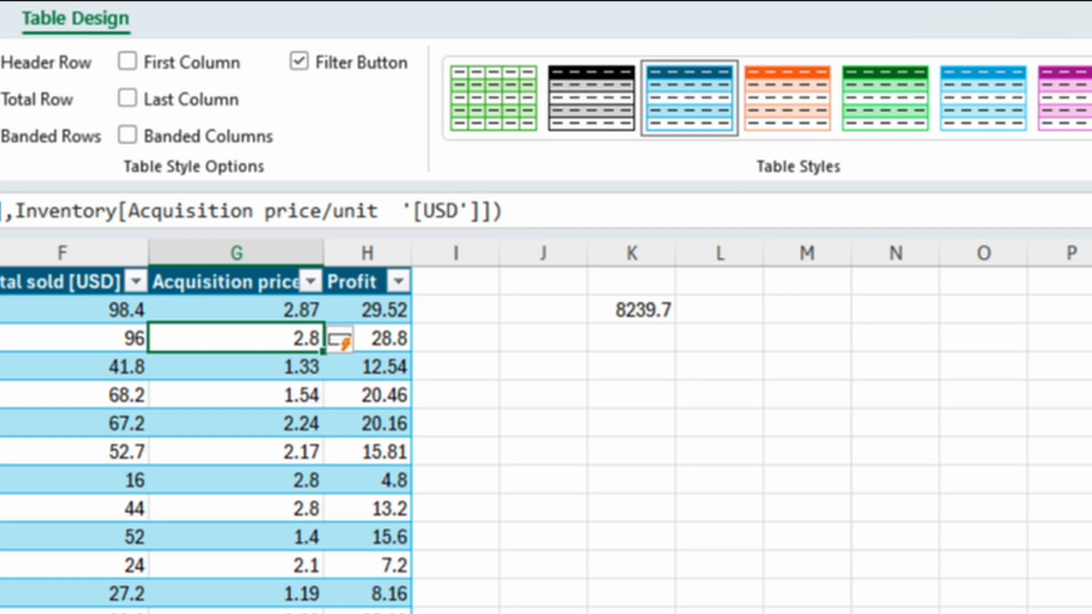
{"action": "key", "text": "Up"}
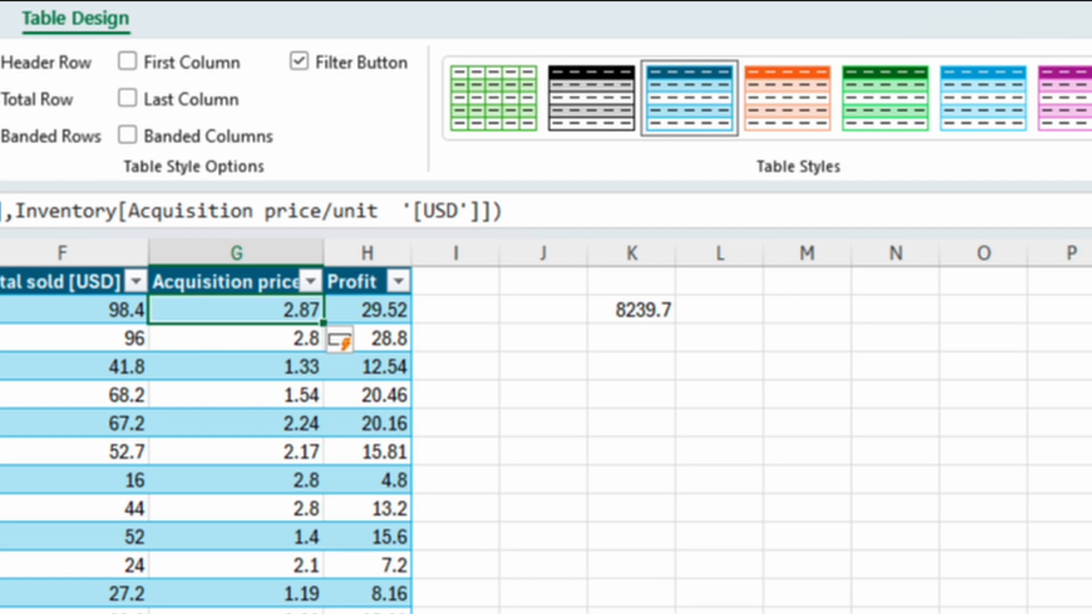
Convert the July table back to a normal range
{"action": "left_click", "coordinate": [106, 140]}
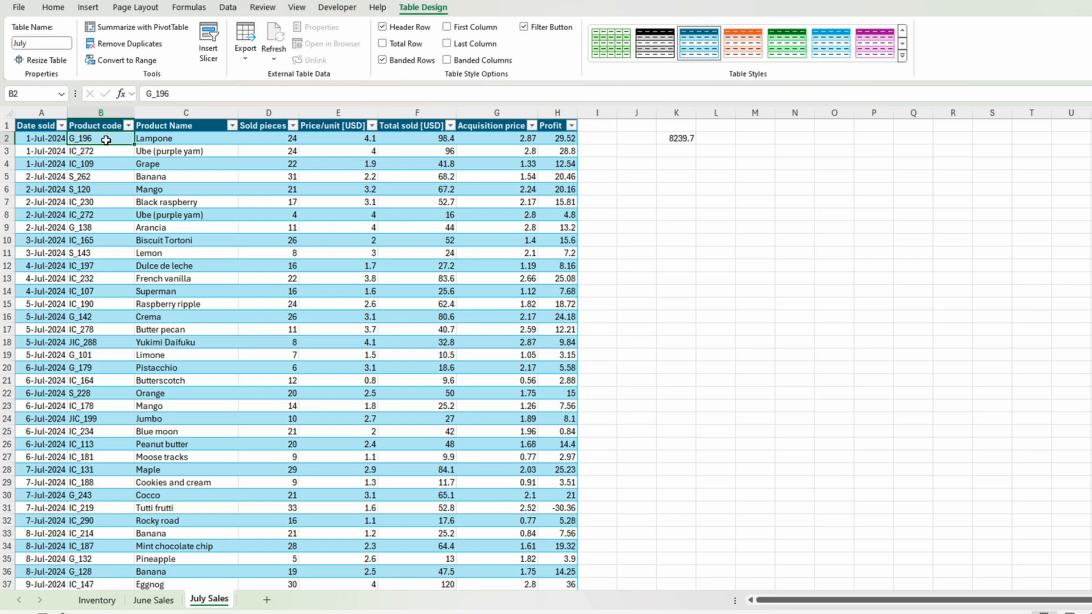
{"action": "left_click", "coordinate": [170, 192]}
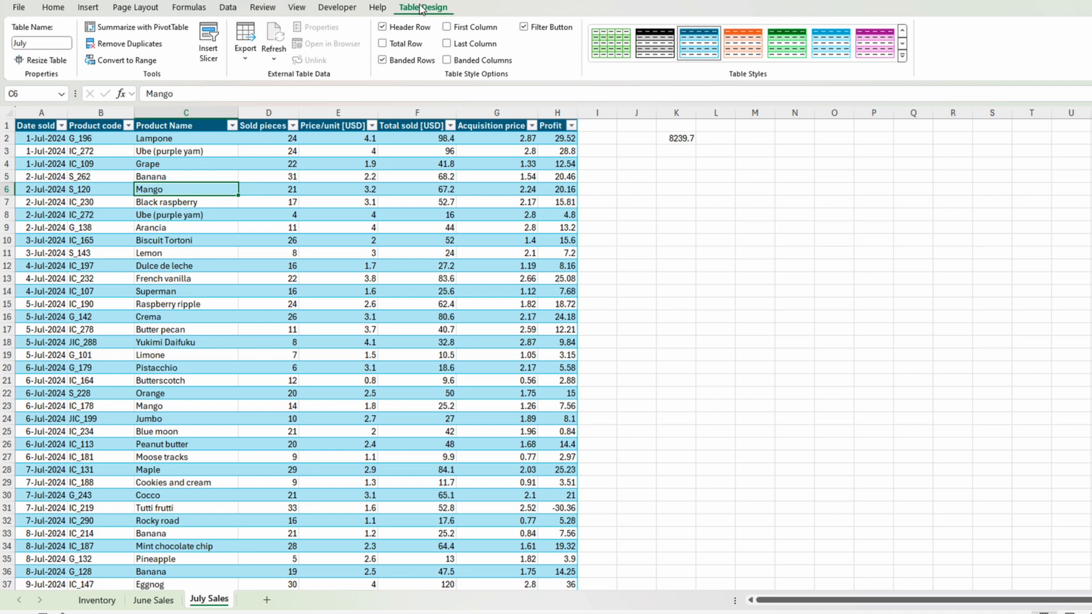
{"action": "left_click", "coordinate": [120, 61]}
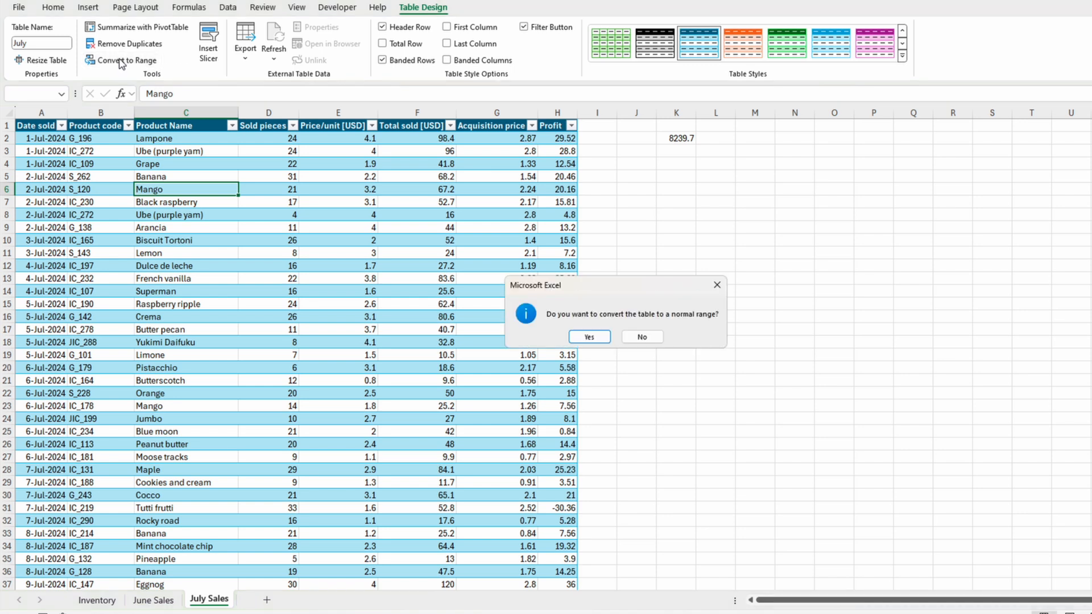
{"action": "left_click", "coordinate": [588, 337]}
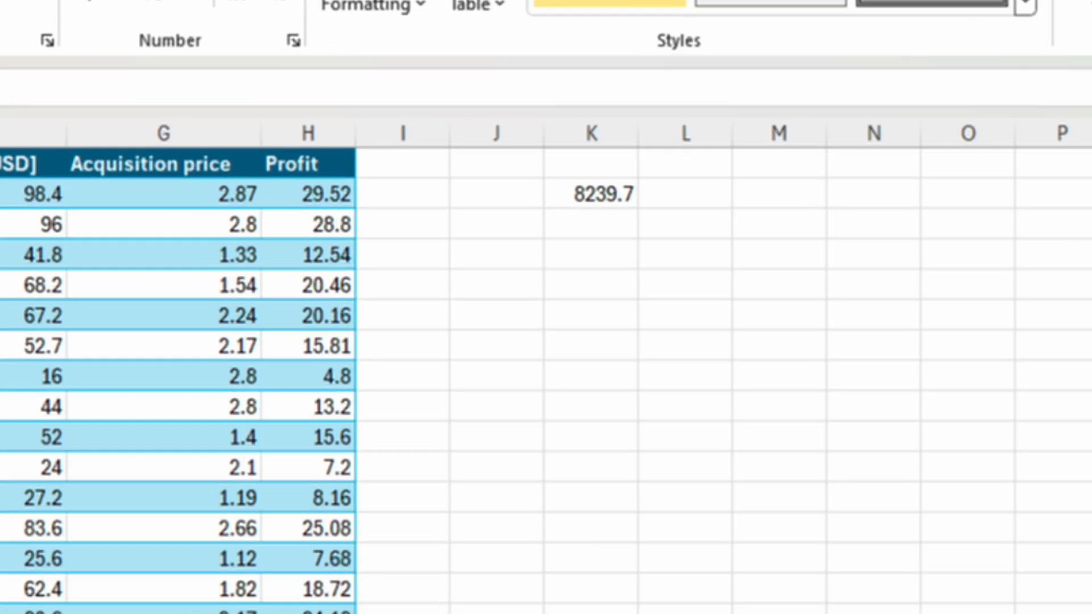
Enter the header Column in I1, directly beside the Profit column
{"action": "left_click", "coordinate": [416, 137]}
{"action": "left_click", "coordinate": [417, 163]}
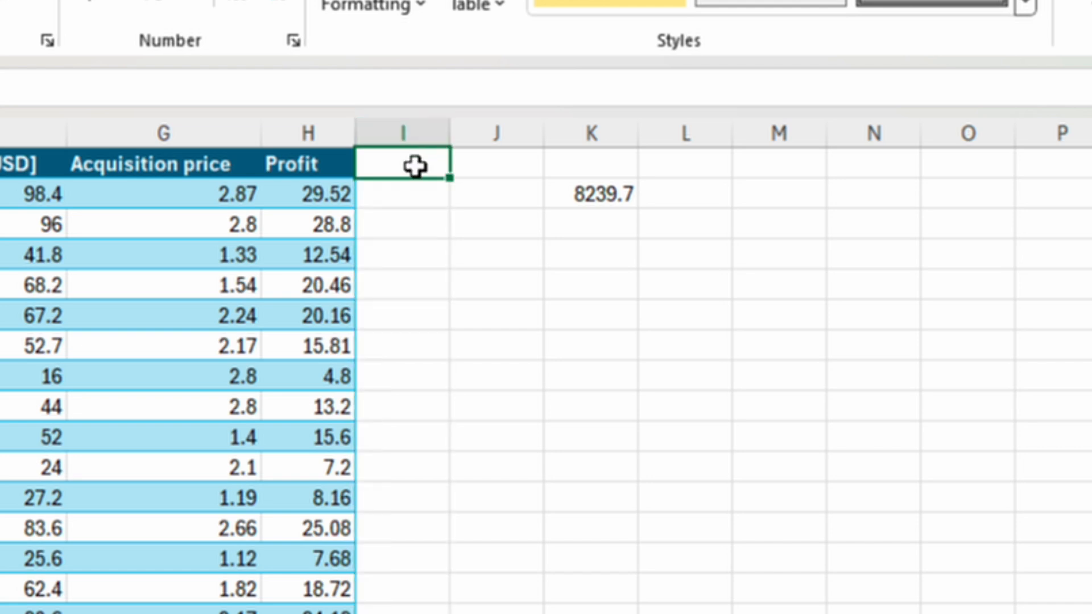
{"action": "type", "text": "Column"}
{"action": "key", "text": "Return"}
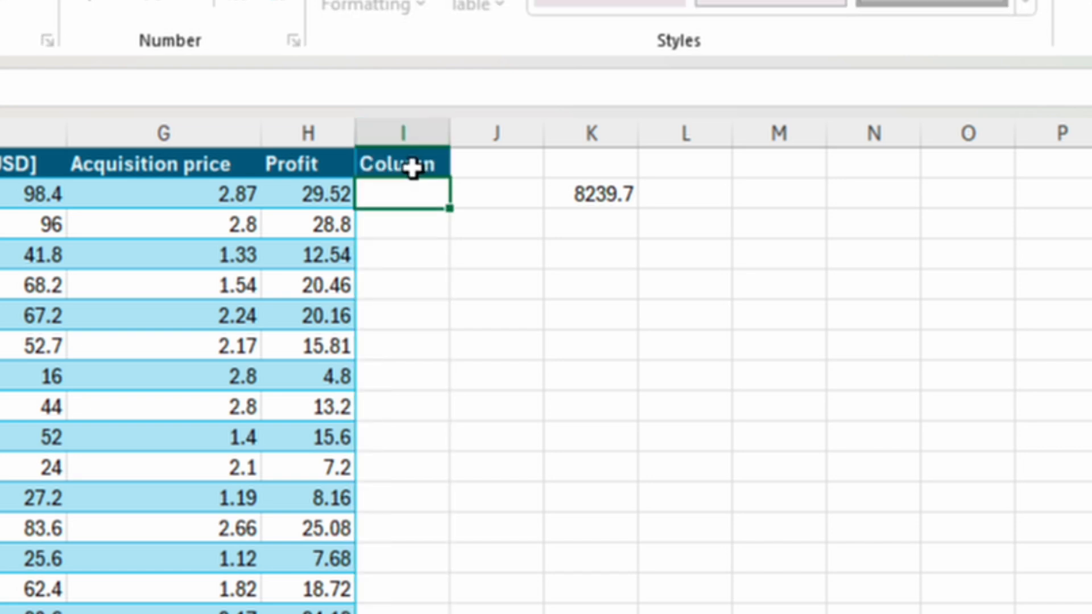
Enter the sample values s, d, a, f and a in cells I2 to I6 under the Column header
{"action": "key", "text": "Down"}
{"action": "key", "text": "Up"}
{"action": "type", "text": "s"}
{"action": "key", "text": "Return"}
{"action": "type", "text": "d"}
{"action": "key", "text": "Return"}
{"action": "type", "text": "a"}
{"action": "key", "text": "Return"}
{"action": "type", "text": "f"}
{"action": "key", "text": "Return"}
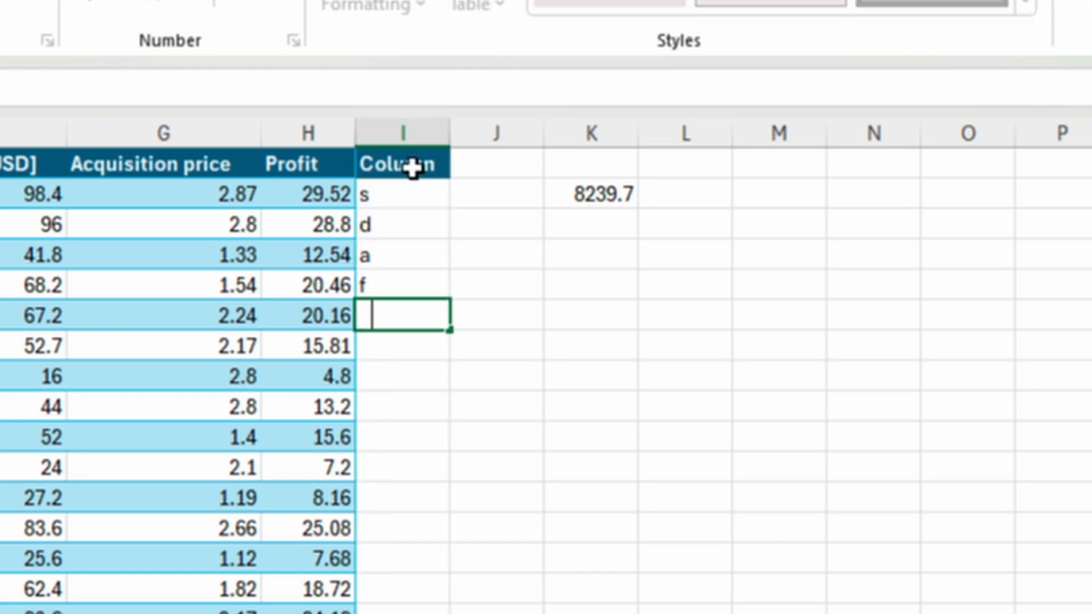
{"action": "key", "text": "Up"}
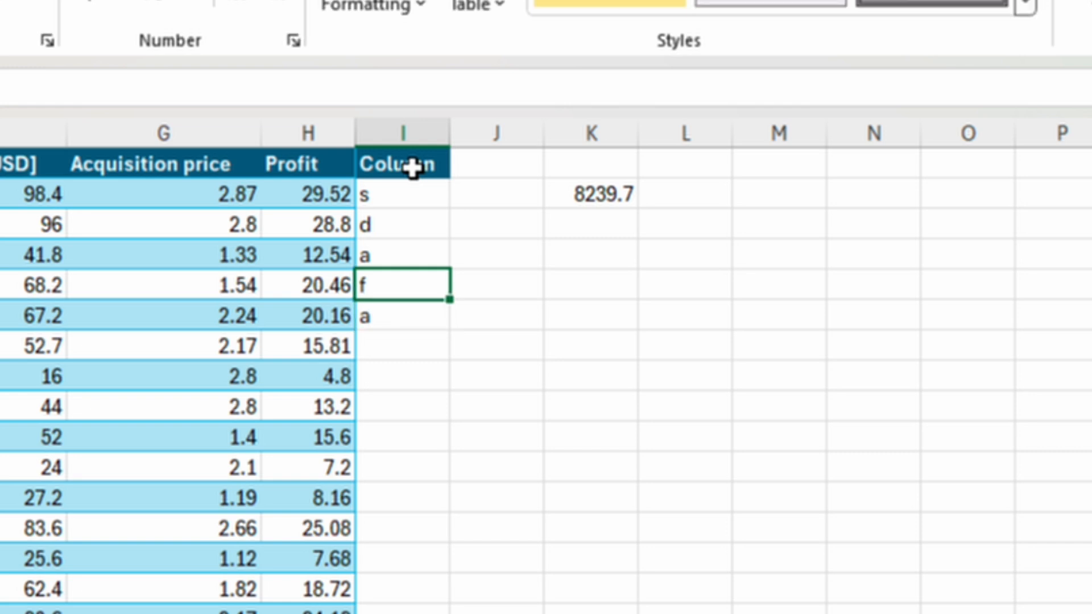
Delete columns I to K from the July Sales sheet
{"action": "left_click_drag", "start_coordinate": [407, 118], "coordinate": [597, 132]}
{"action": "right_click", "coordinate": [602, 136]}
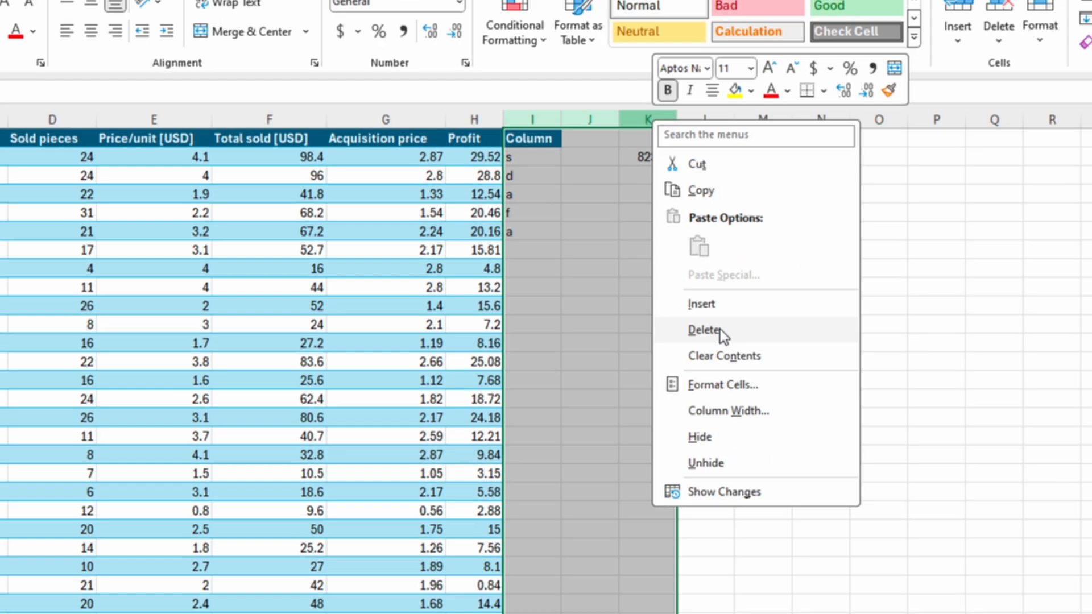
{"action": "left_click", "coordinate": [720, 329]}
Clear the formats of the entire July Sales data range in columns A to H, including the header row
{"action": "left_click", "coordinate": [30, 127]}
{"action": "key", "text": "ctrl+shift+Right"}
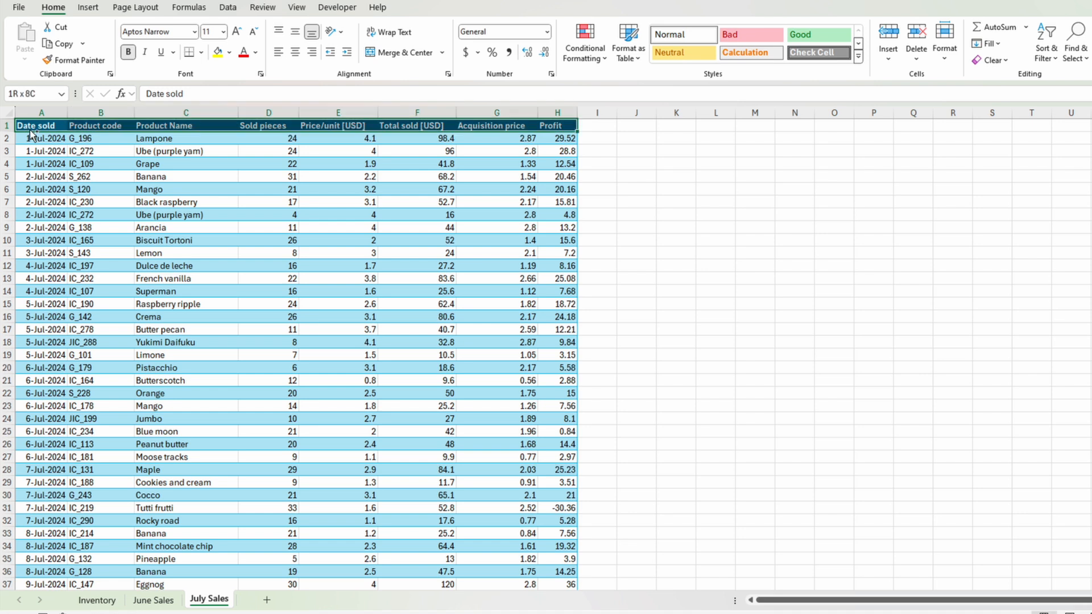
{"action": "key", "text": "ctrl+shift+Down"}
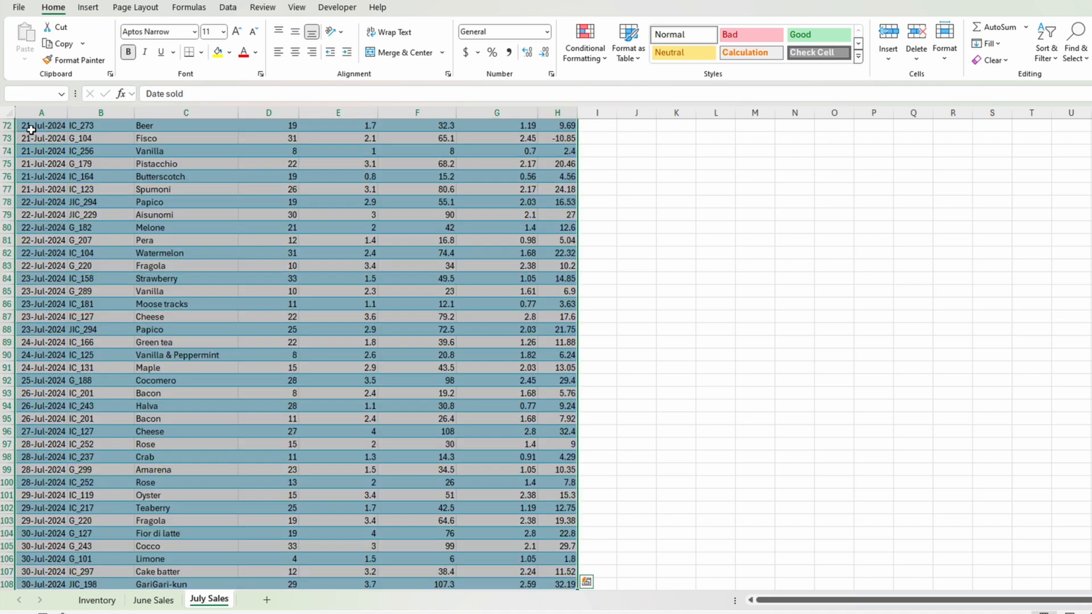
{"action": "left_click", "coordinate": [1004, 61]}
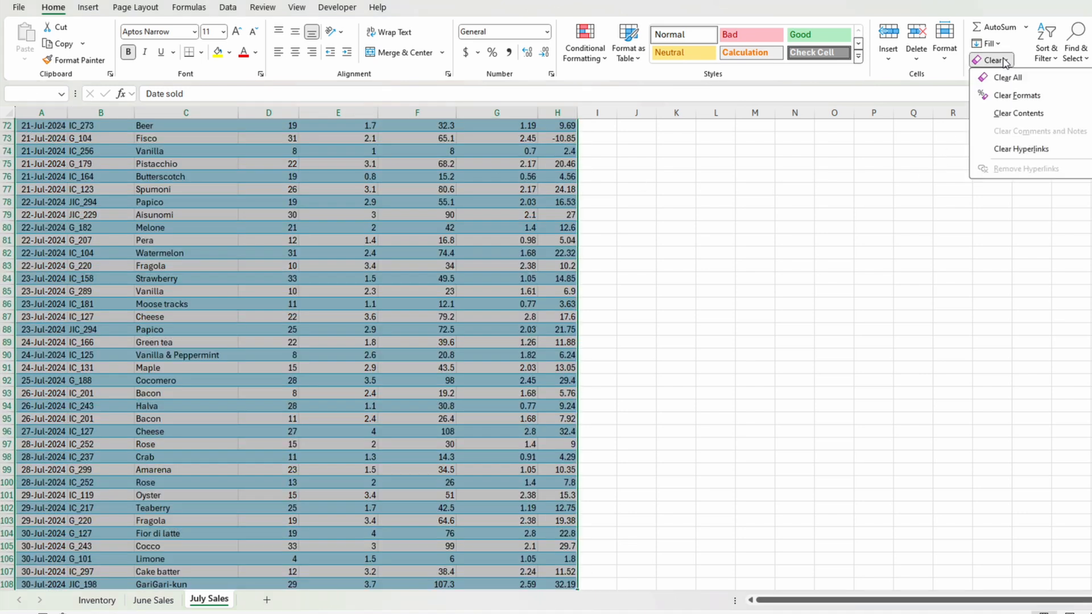
{"action": "left_click", "coordinate": [999, 98]}
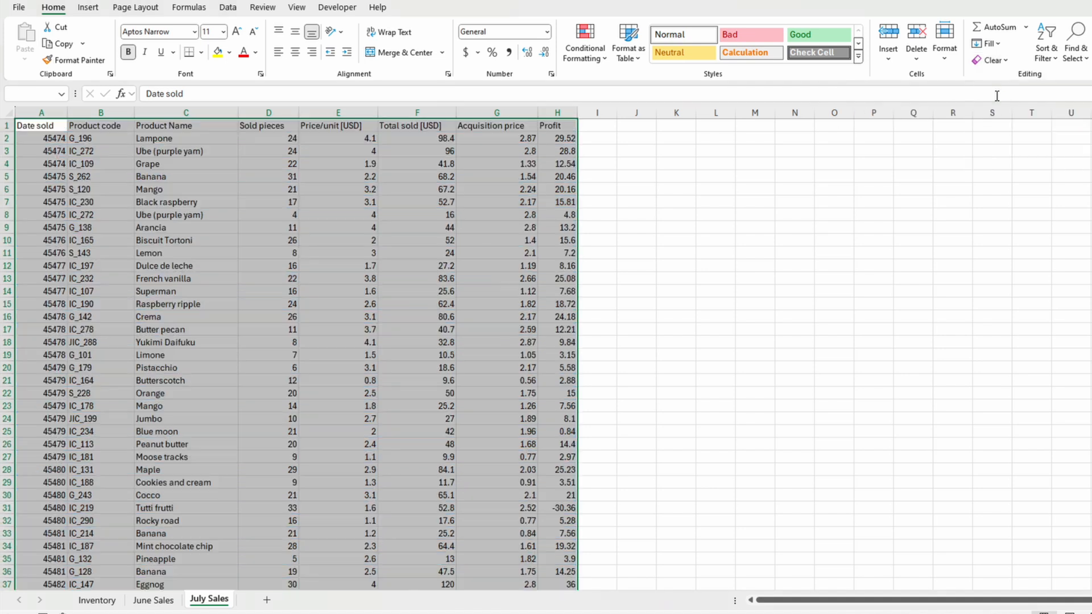